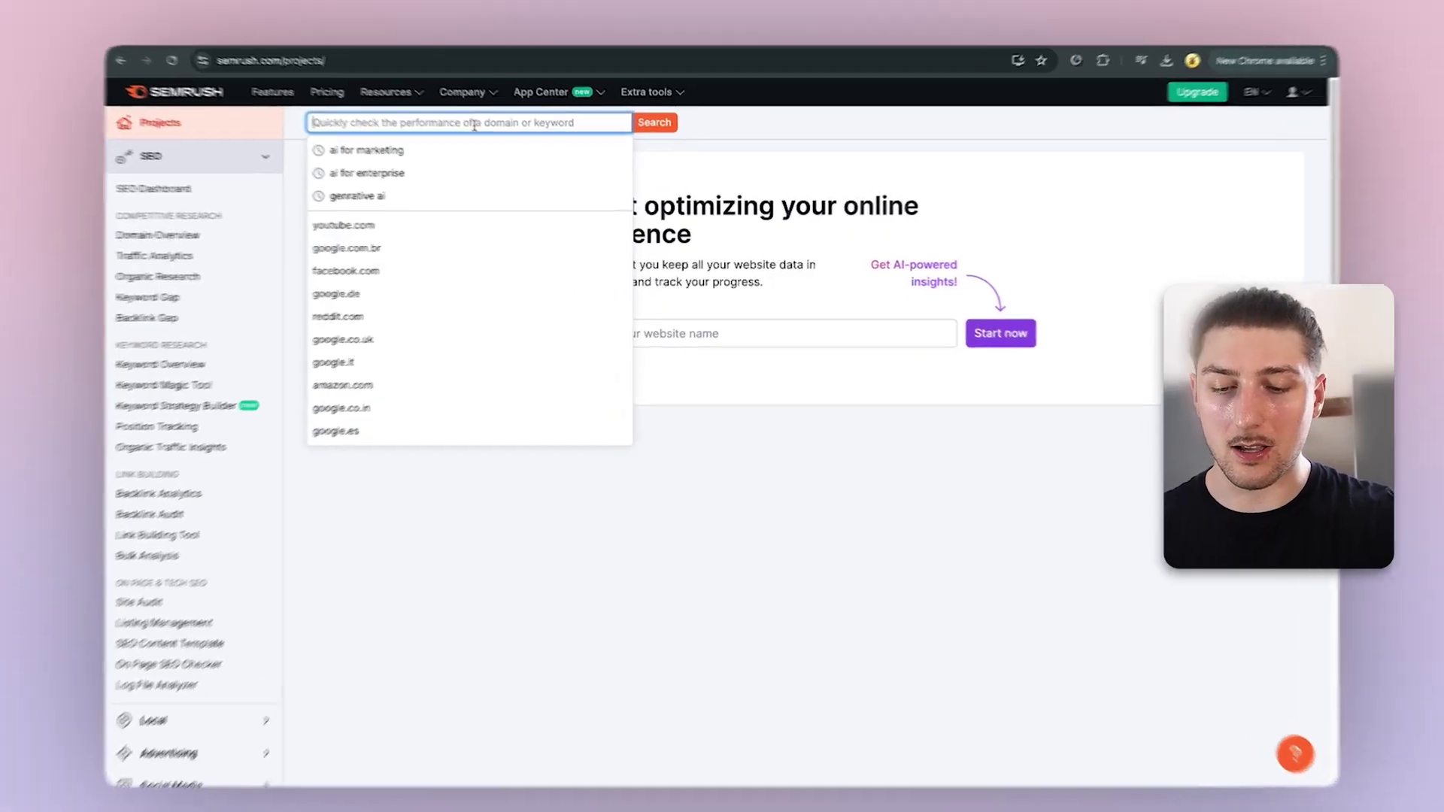
text(Ai)
text( for m)
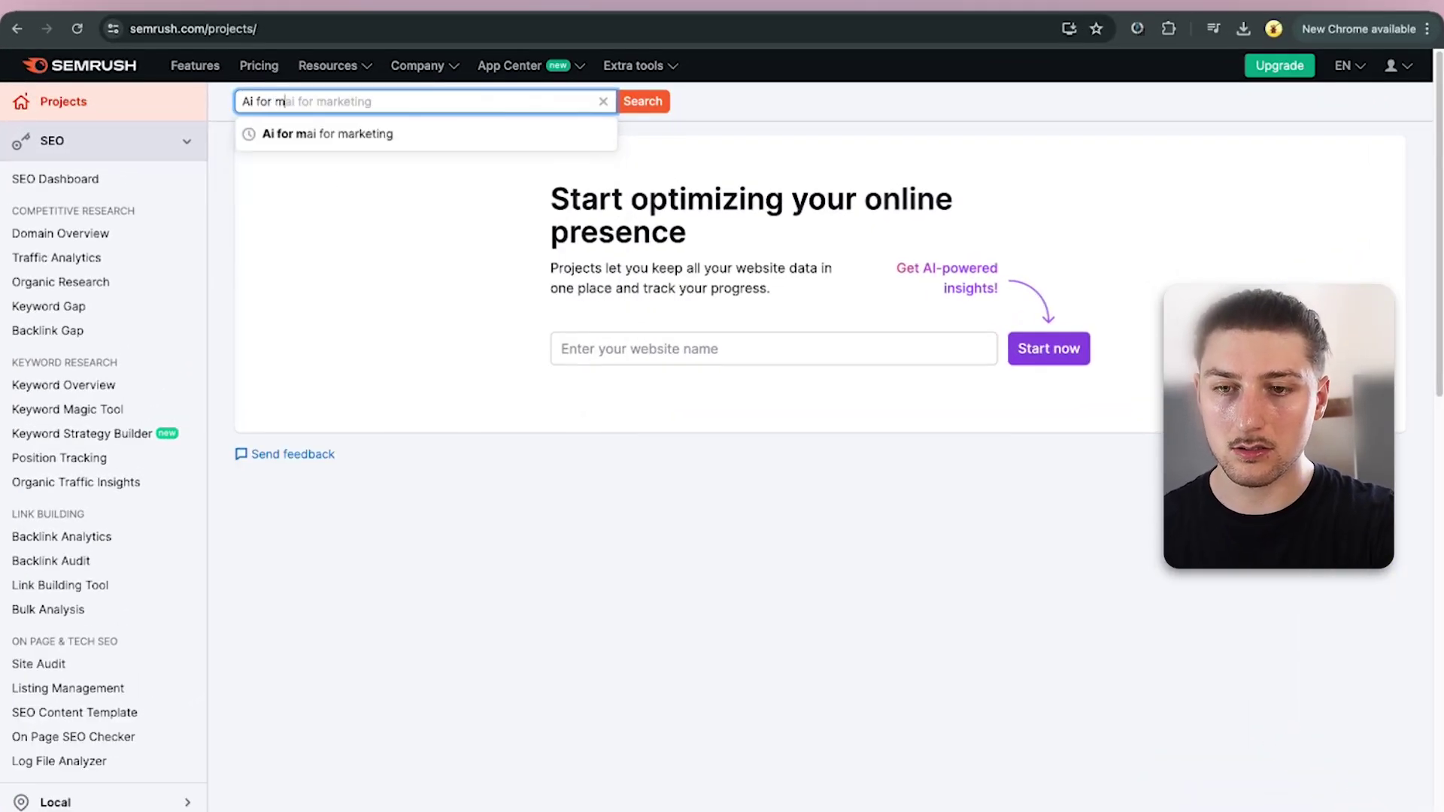
text(arketing)
Run a Semrush keyword search for 'Ai for marketing'.
key(Return)
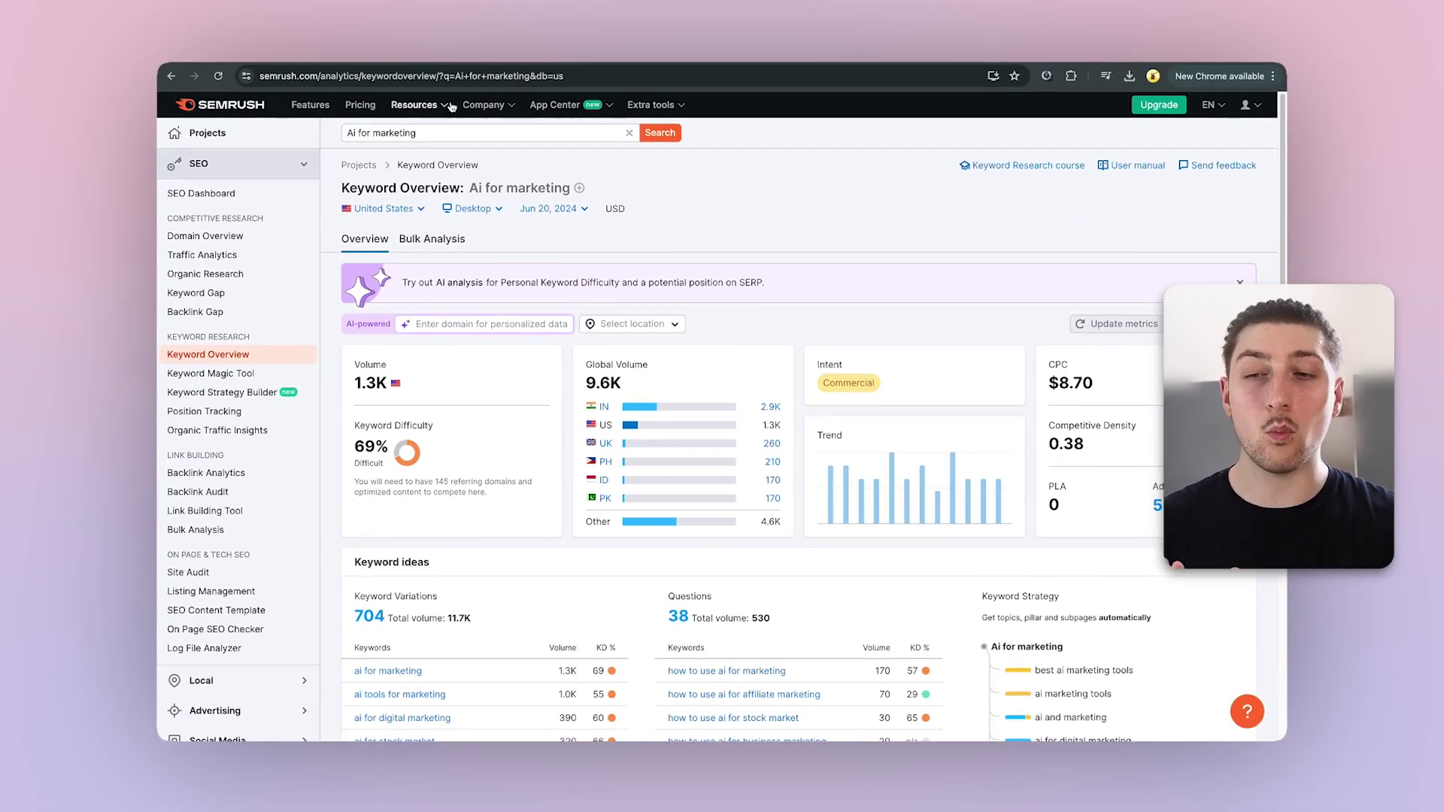
scroll(578, 387, down, 3)
scroll(579, 387, down, 2)
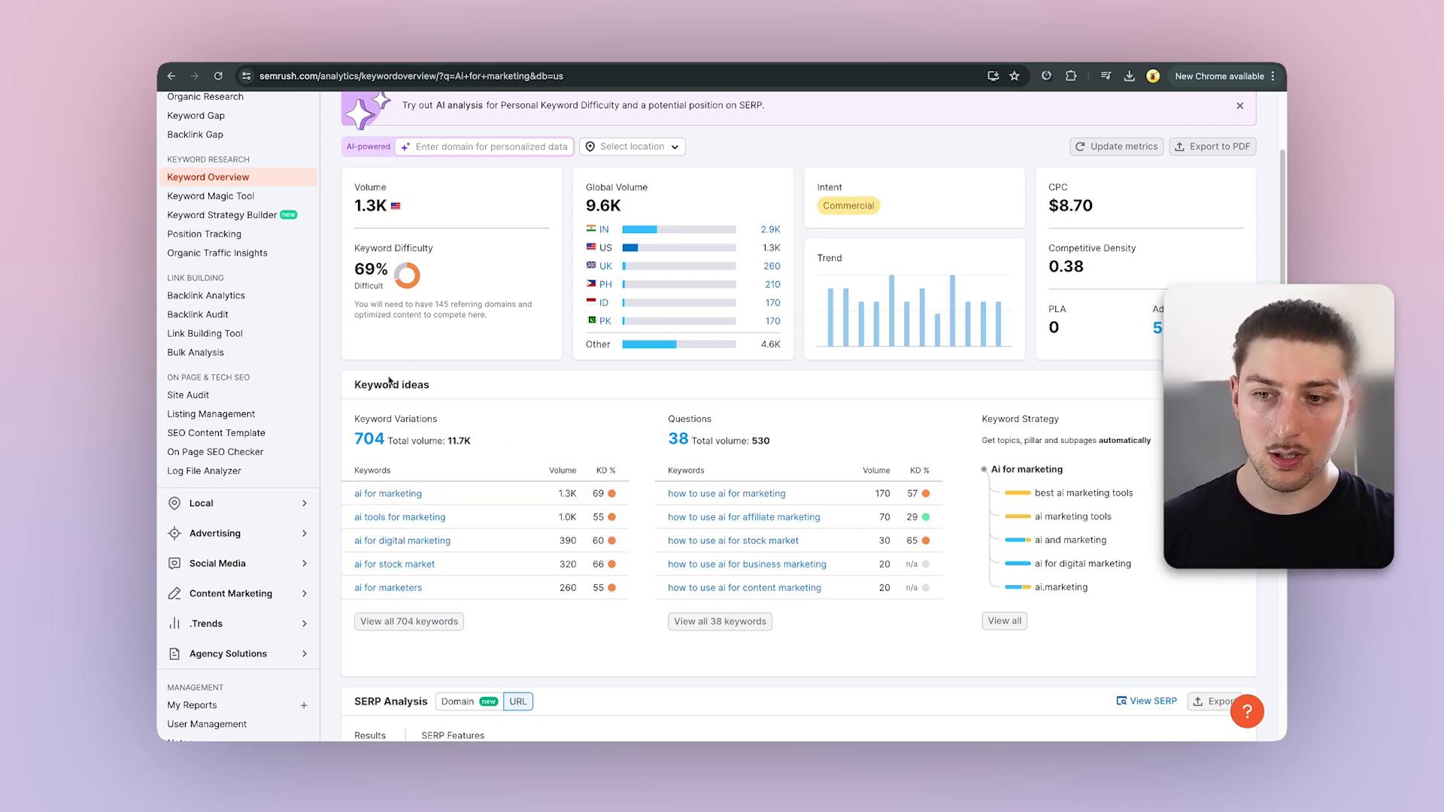
scroll(465, 360, up, 4)
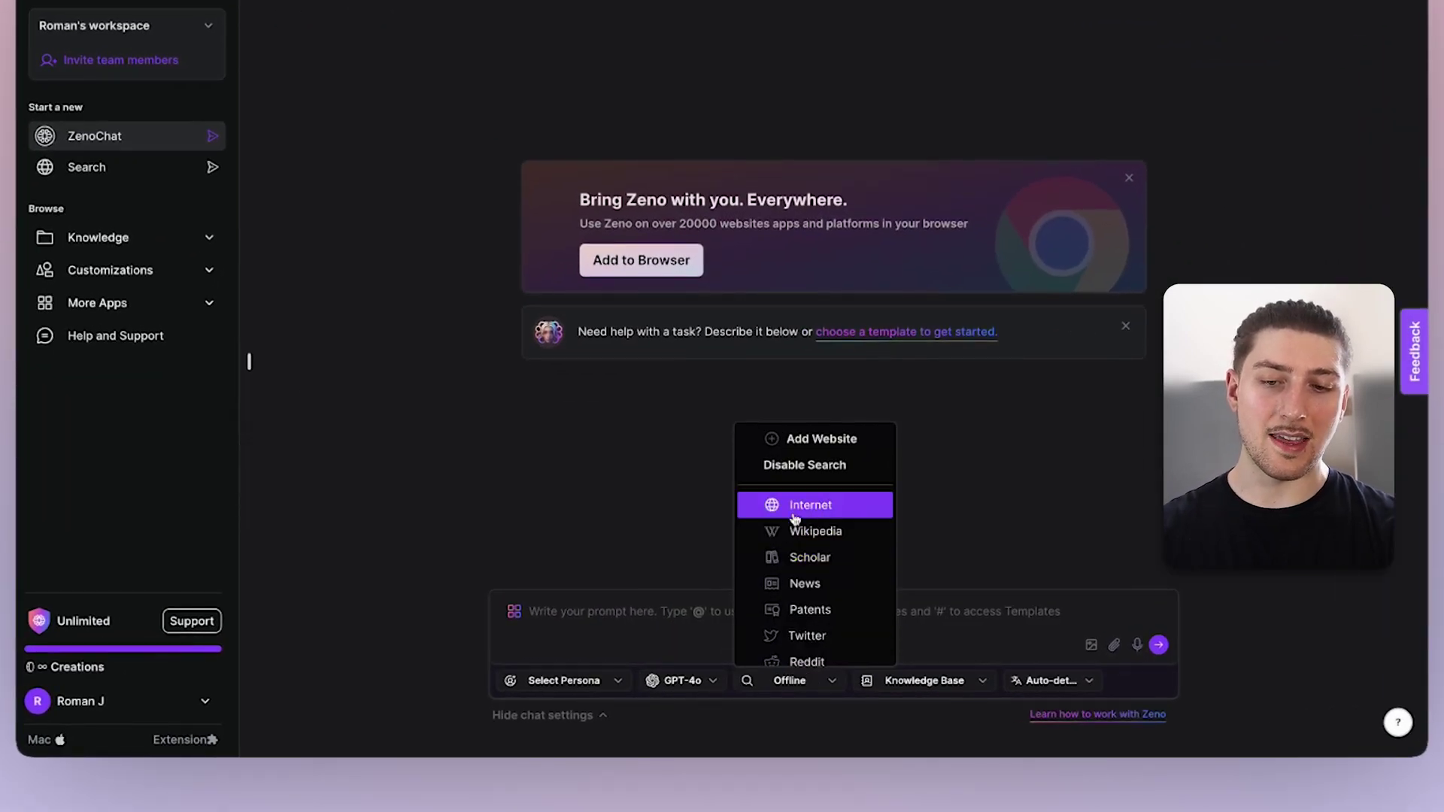
Set the search source to Internet and send the pasted ai for affiliate marketing research prompt.
click(809, 506)
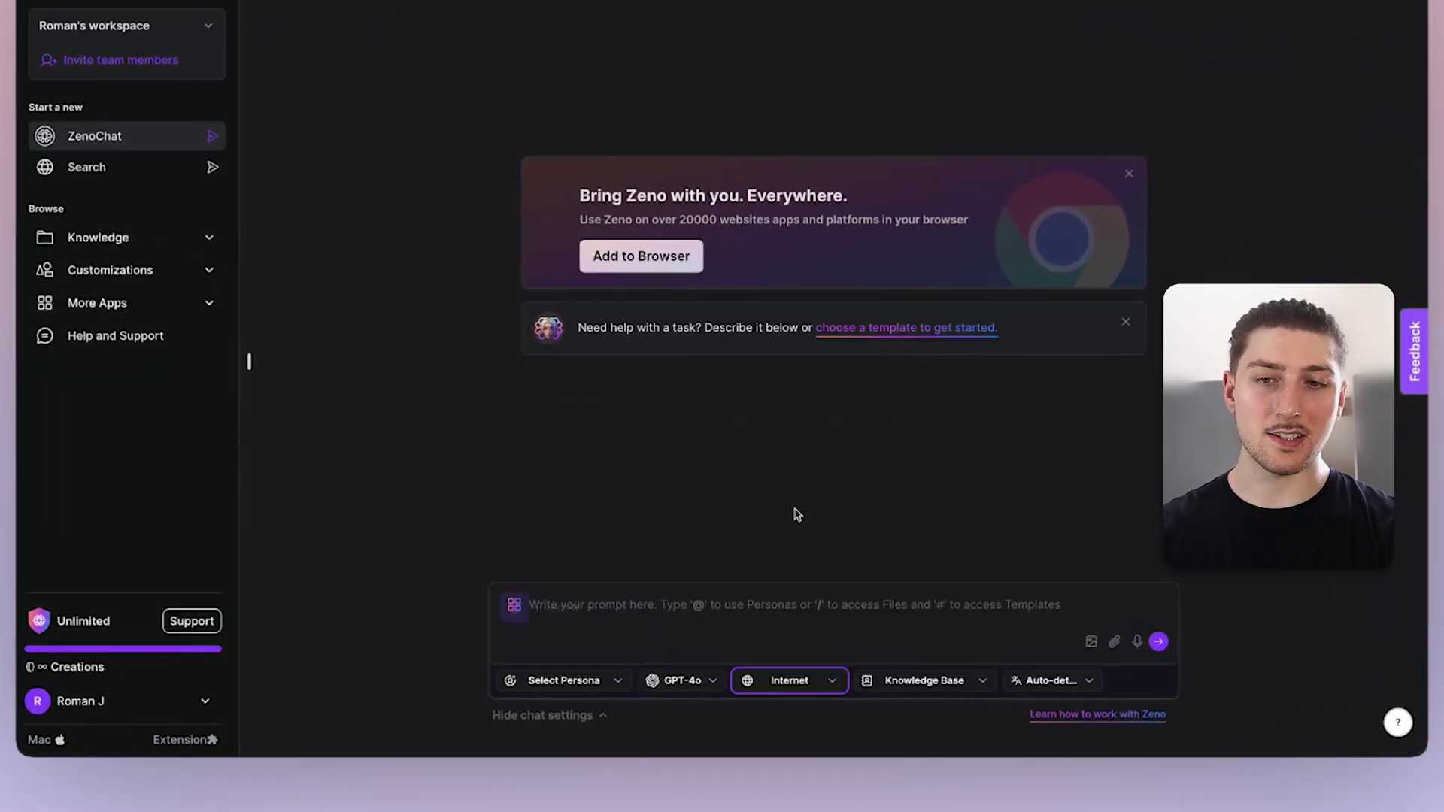
click(660, 605)
text(retrieve information and subtopic on "ai for affiliate marketing "   create a keyword list for me to focus on based on search intent and frequently asked questions)
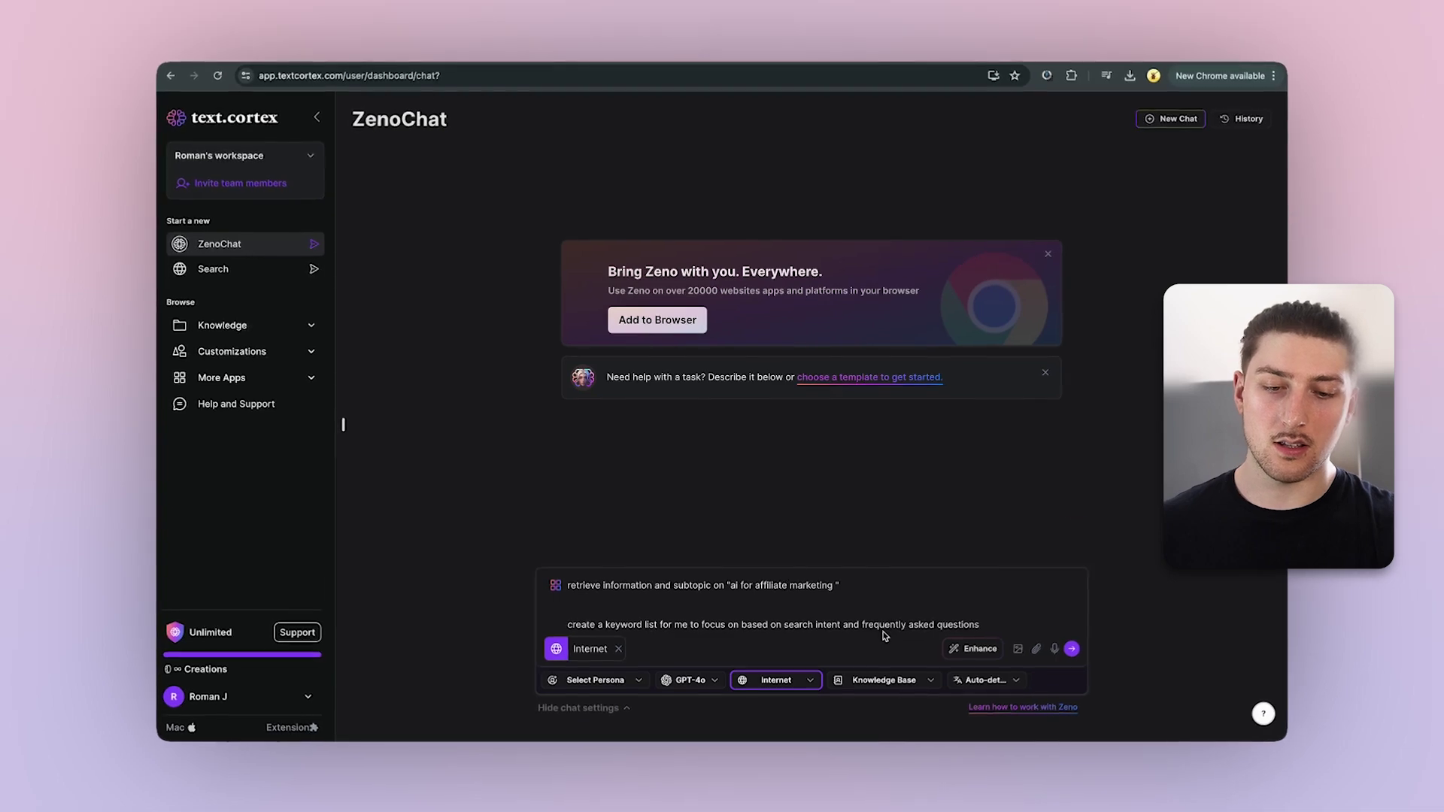
key(Return)
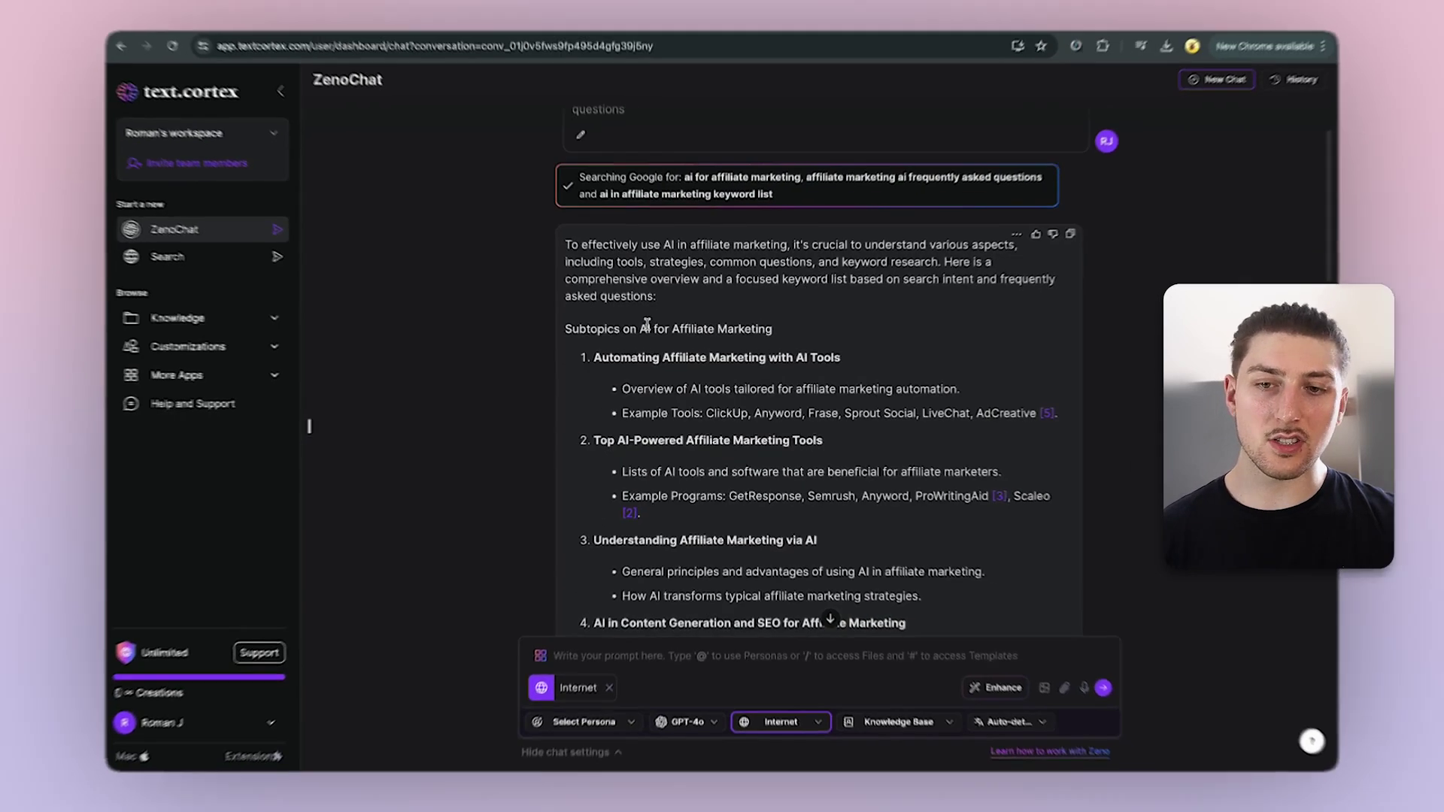
mouse_move(1021, 414)
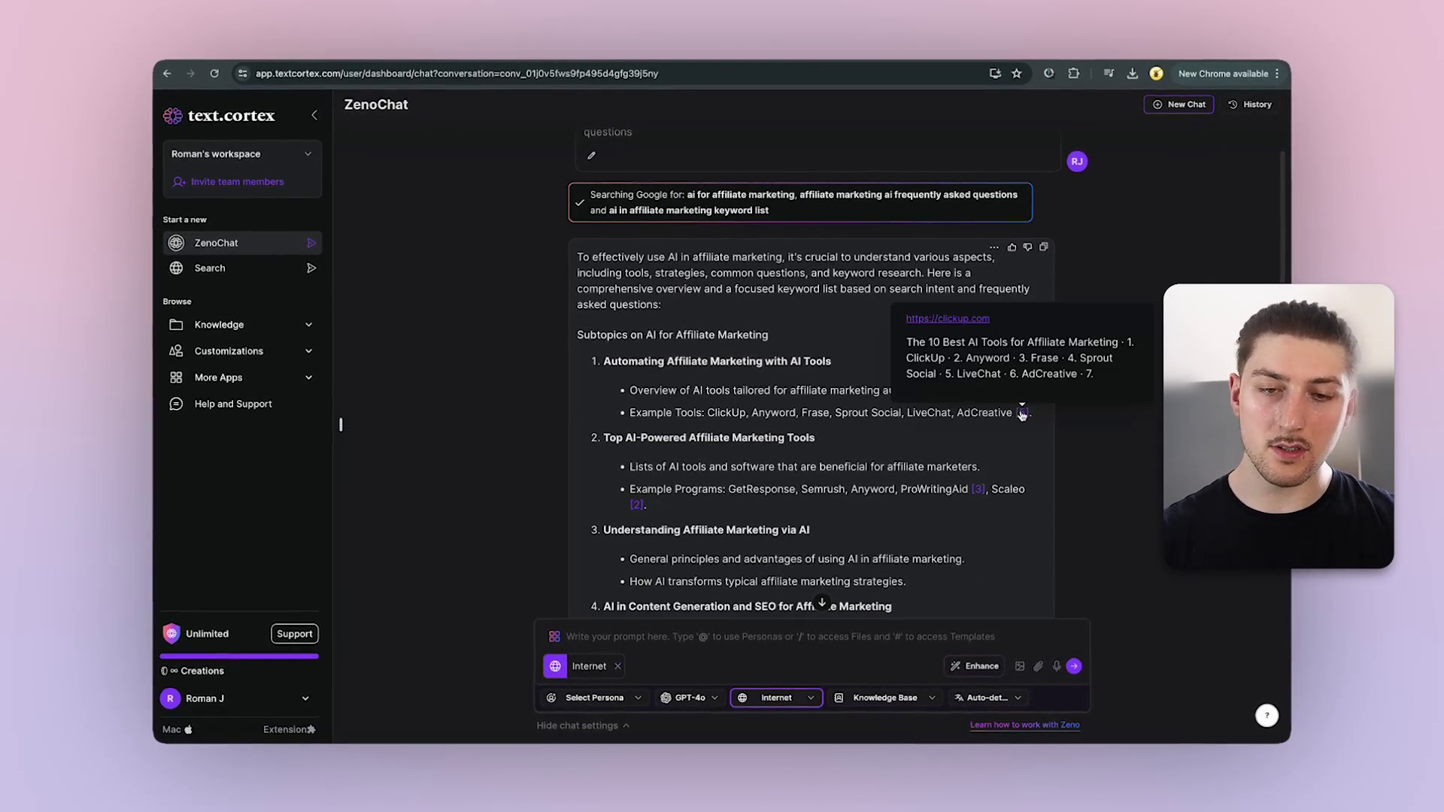
Open the cited GetResponse article, then close its tab to return to ZenoChat.
click(991, 357)
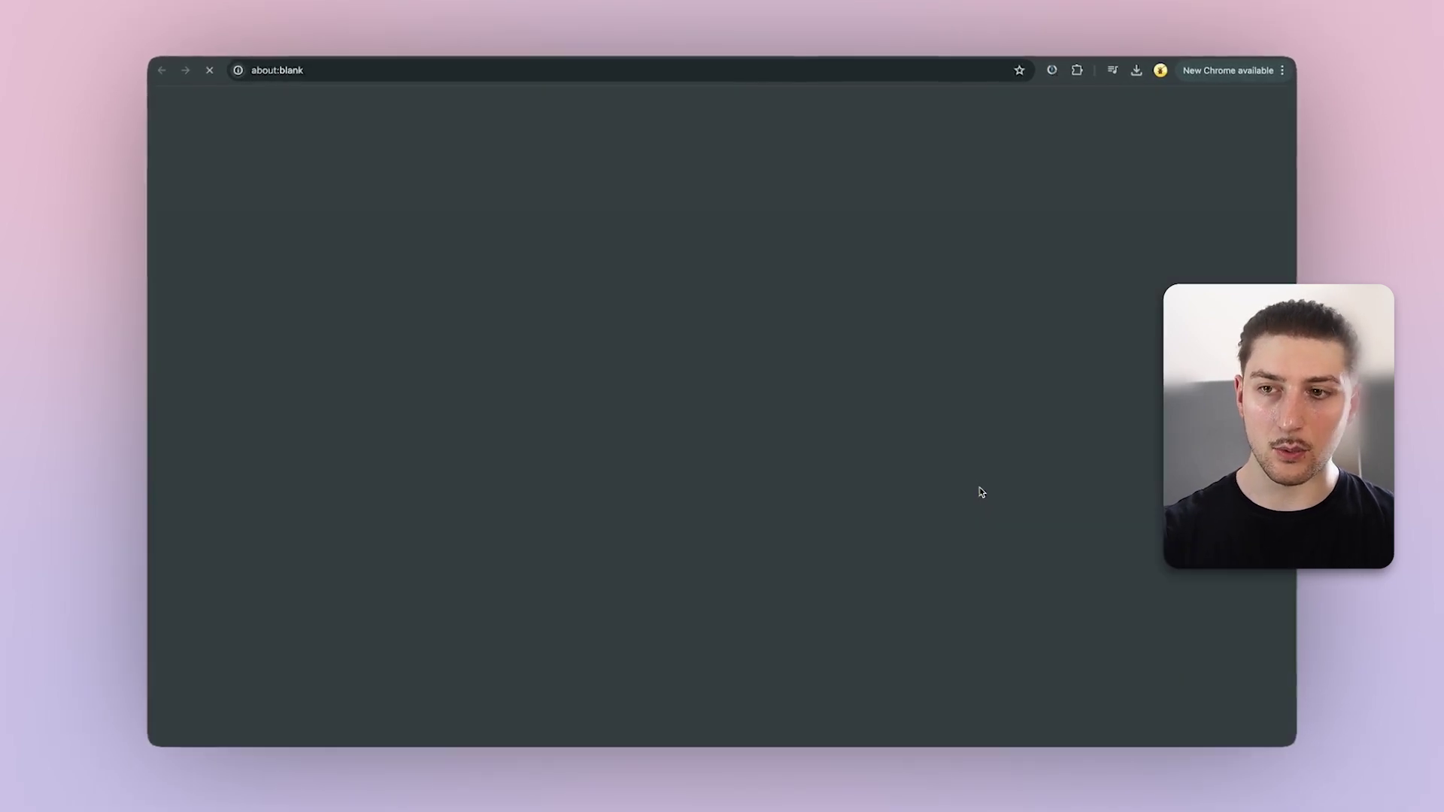
scroll(820, 347, down, 10)
scroll(880, 316, down, 8)
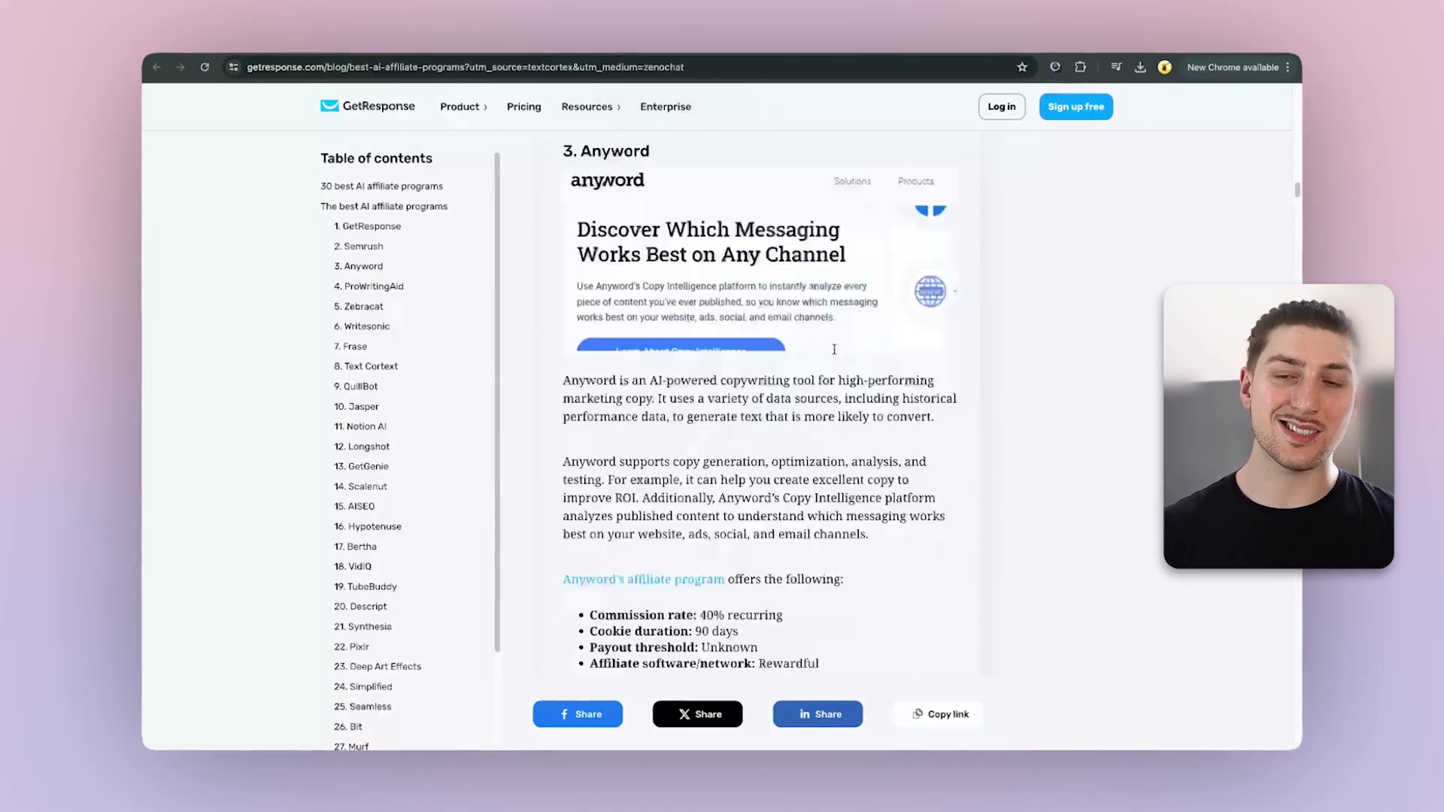
scroll(925, 282, up, 4)
key(super+w)
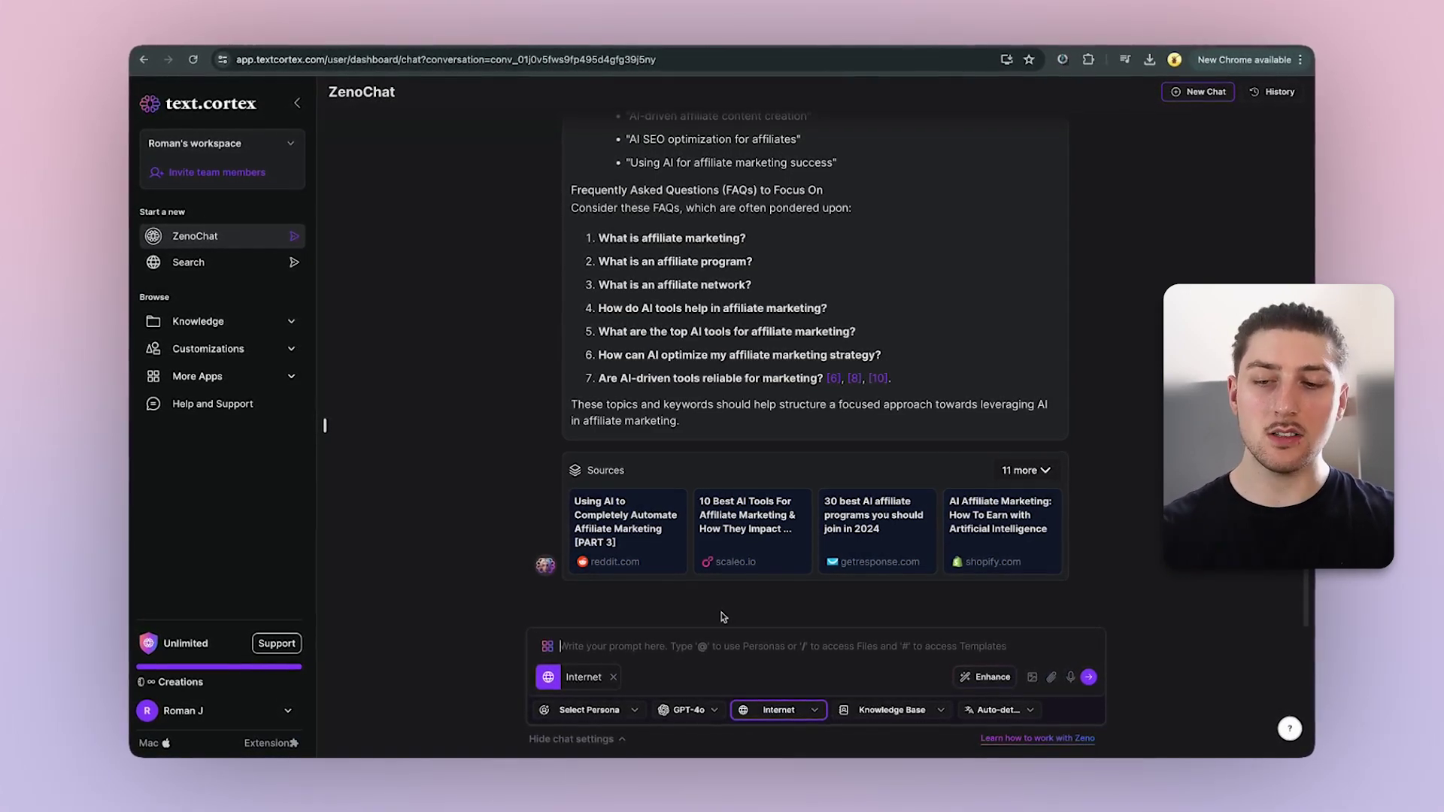
Send the pasted request to analyze the page and produce a similar outline.
text(now analyze this page and come up with a similar outline for me to write about "ai for affiliate marketing")
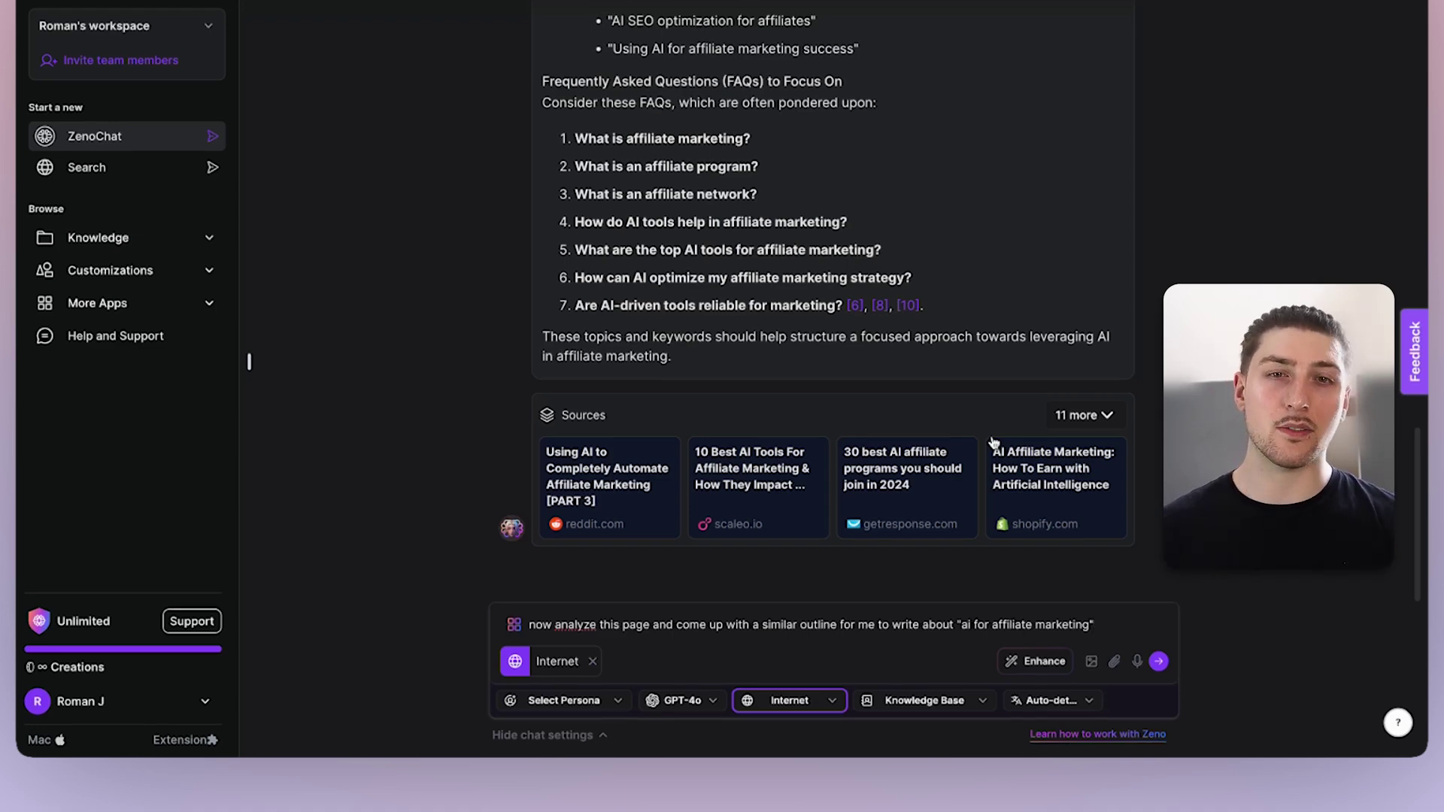
key(Return)
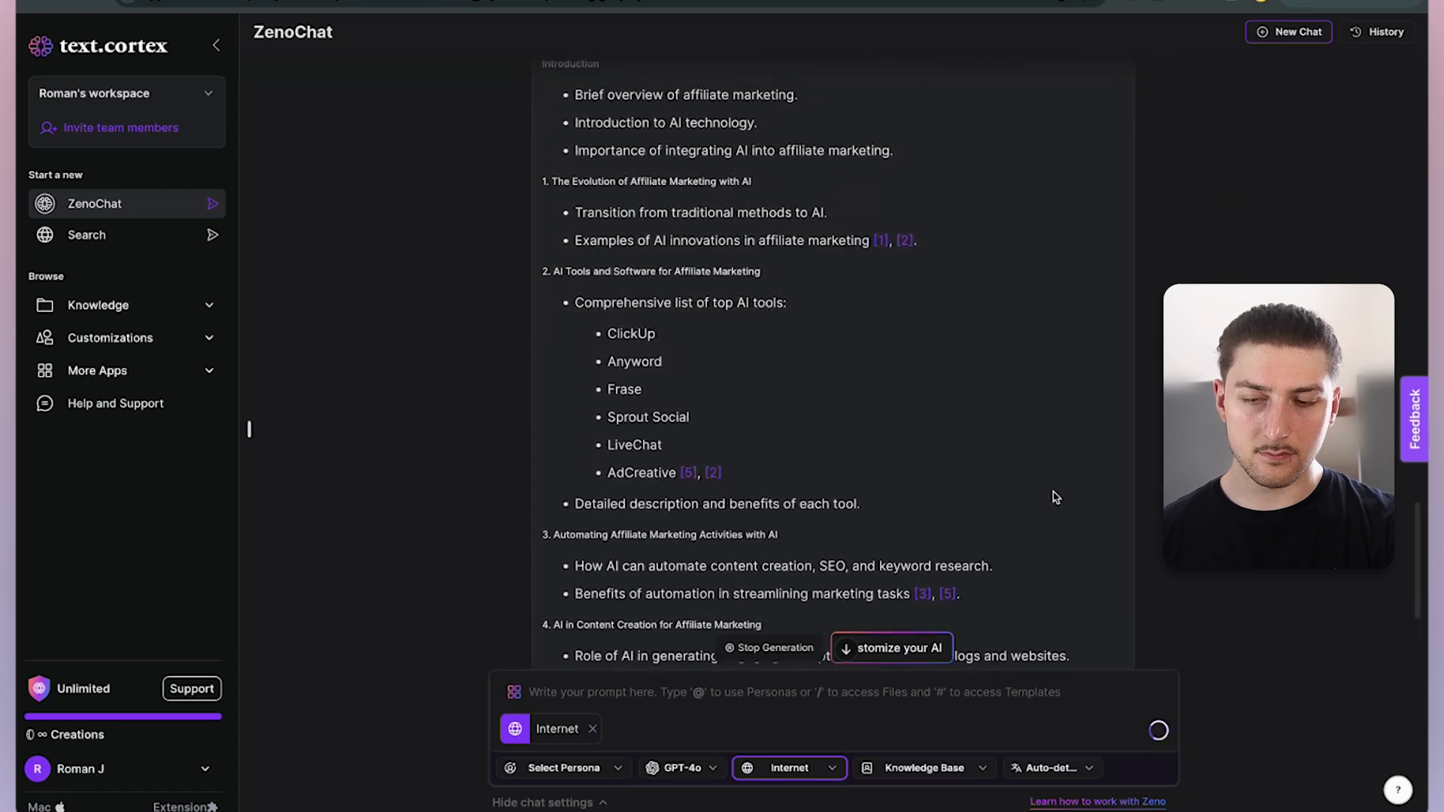
scroll(1053, 497, up, 5)
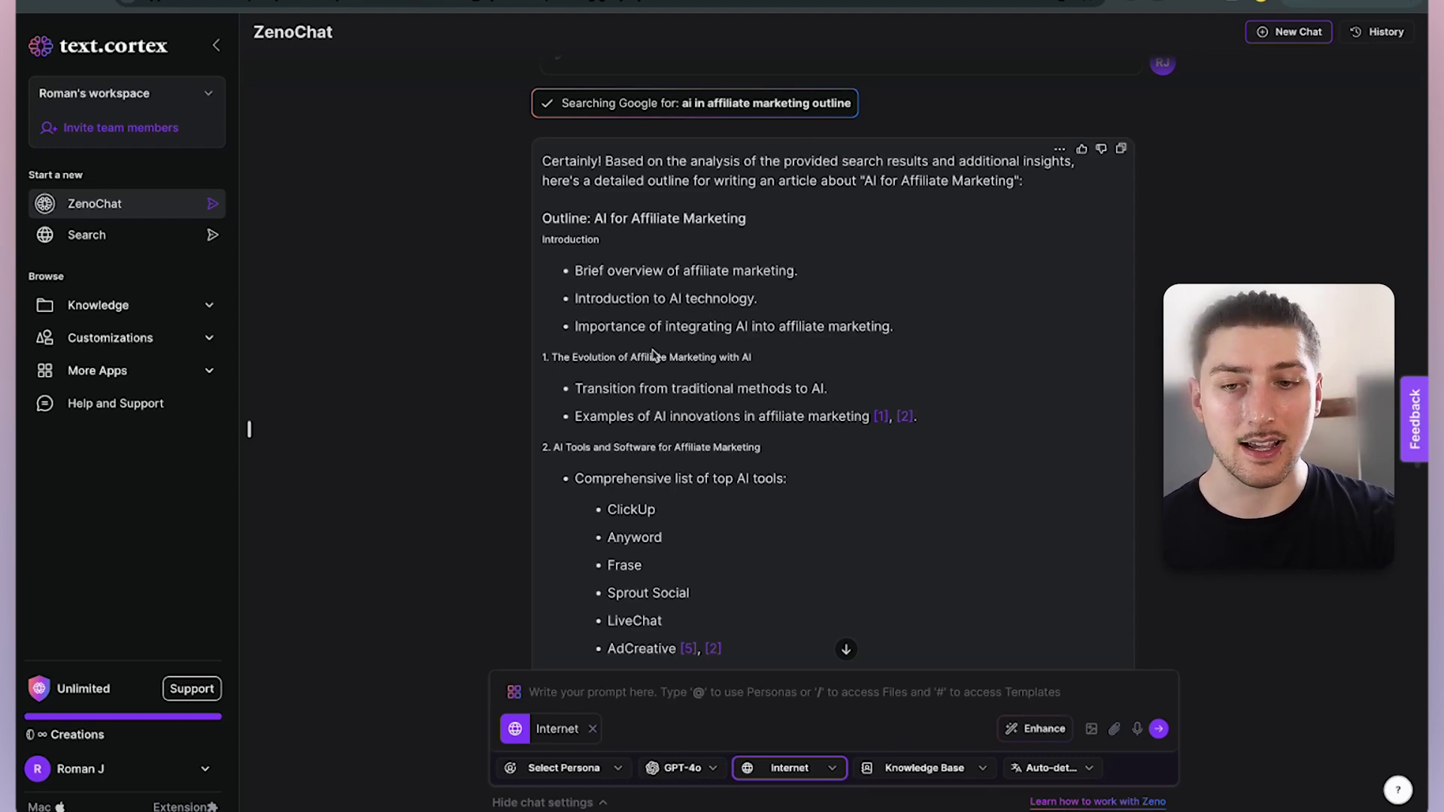
scroll(639, 352, down, 3)
scroll(638, 352, down, 3)
scroll(638, 351, down, 3)
scroll(640, 352, down, 3)
scroll(639, 352, down, 3)
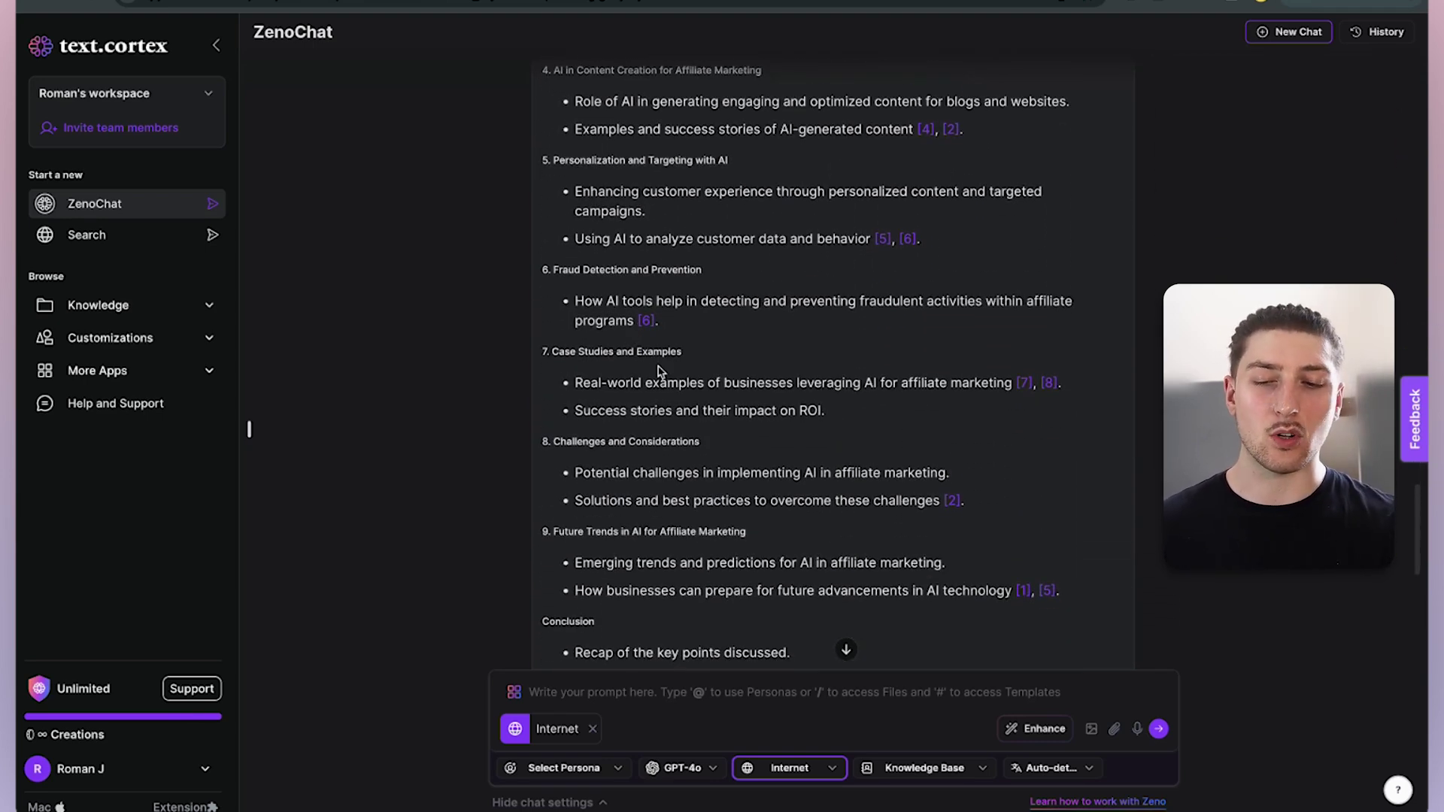
scroll(657, 369, down, 5)
scroll(658, 369, down, 5)
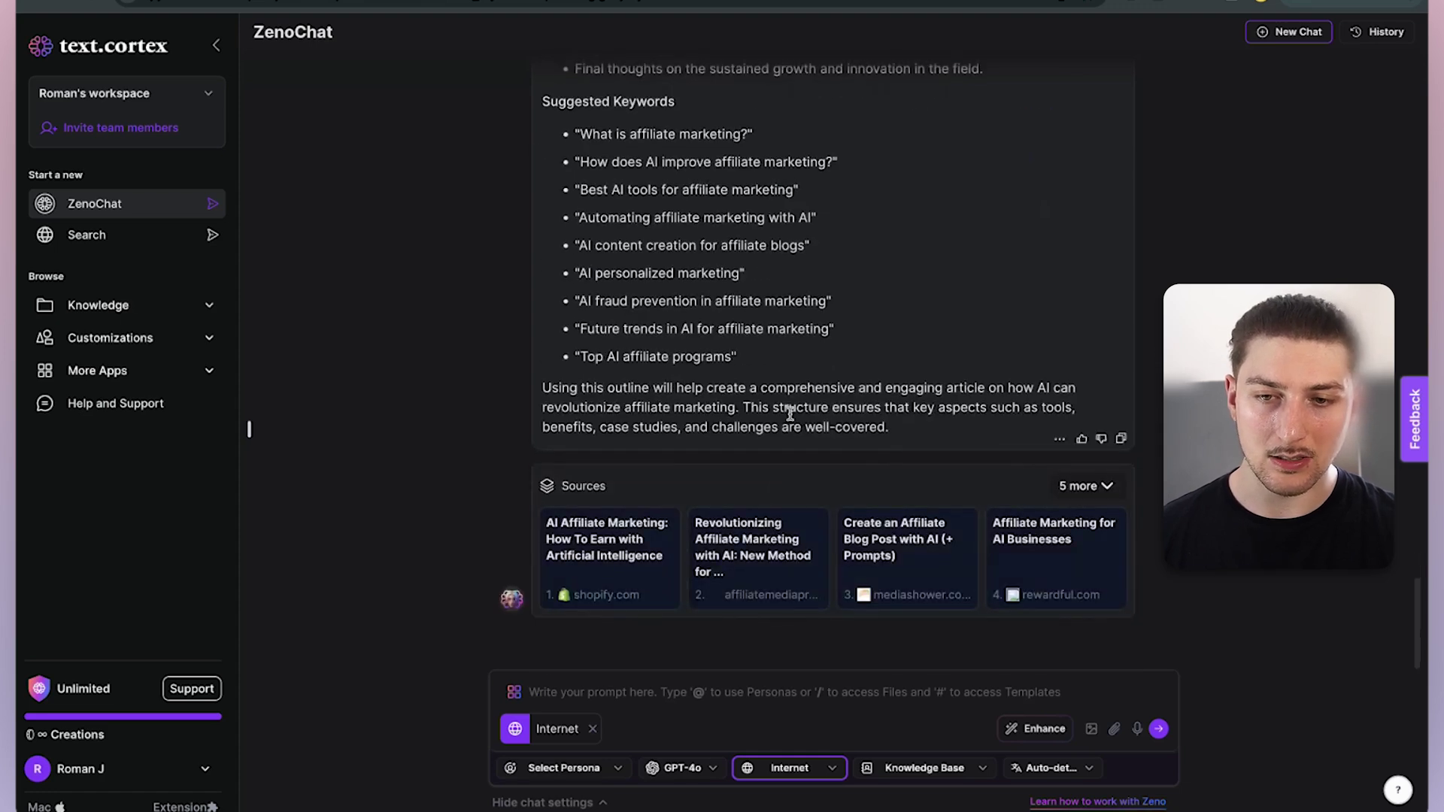
Remove the Internet chip from the prompt box so the article skips web search.
click(648, 691)
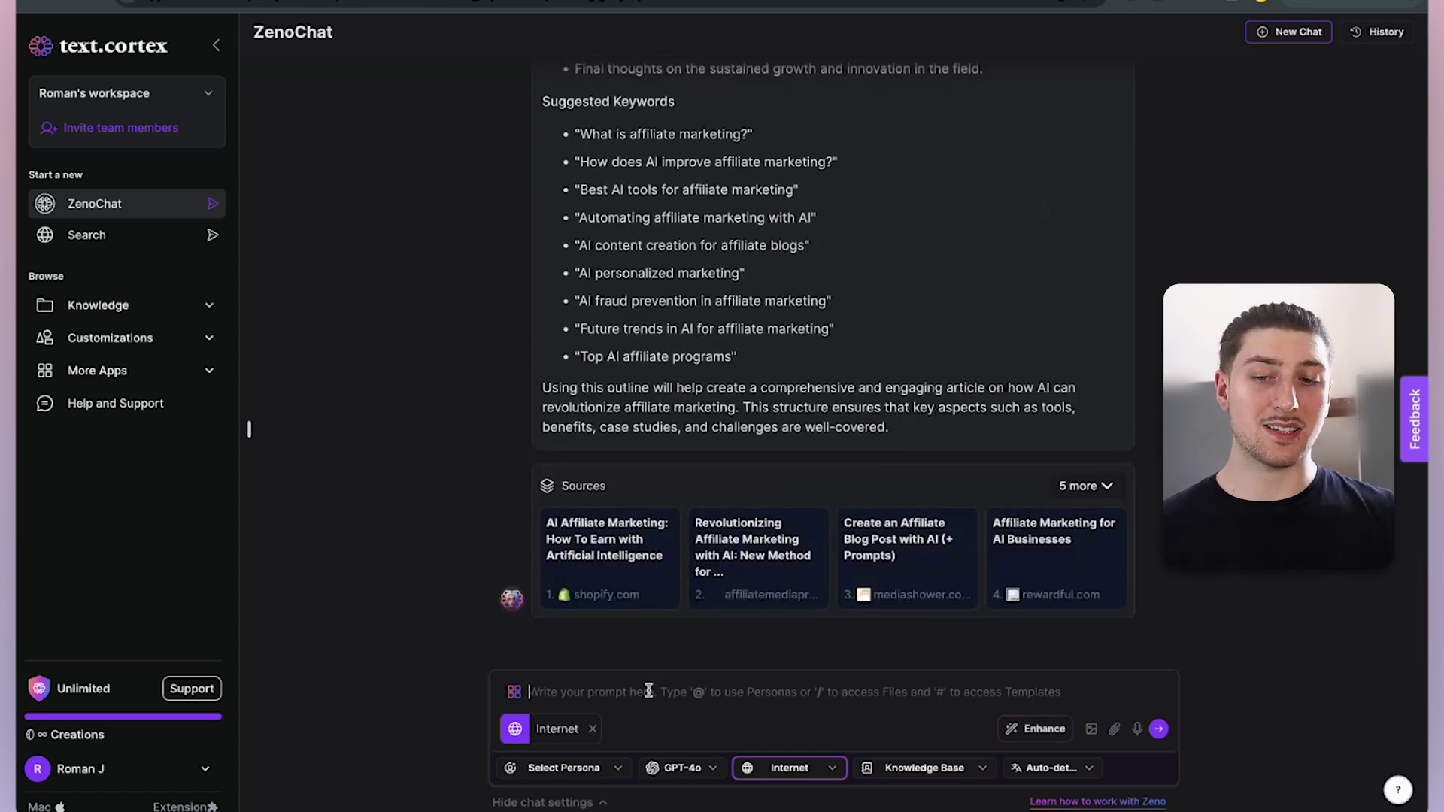
click(594, 728)
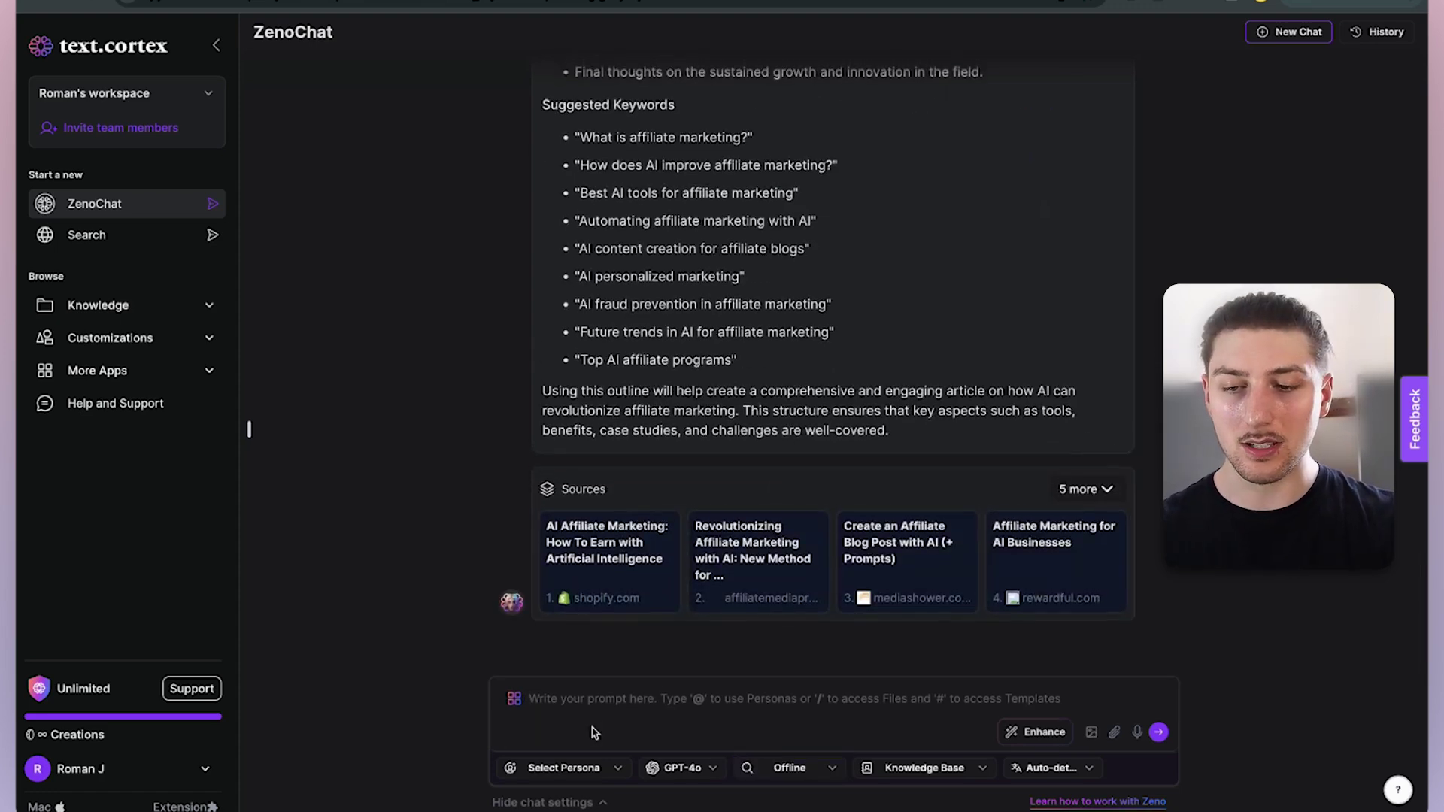
text(You)
text( are an ex)
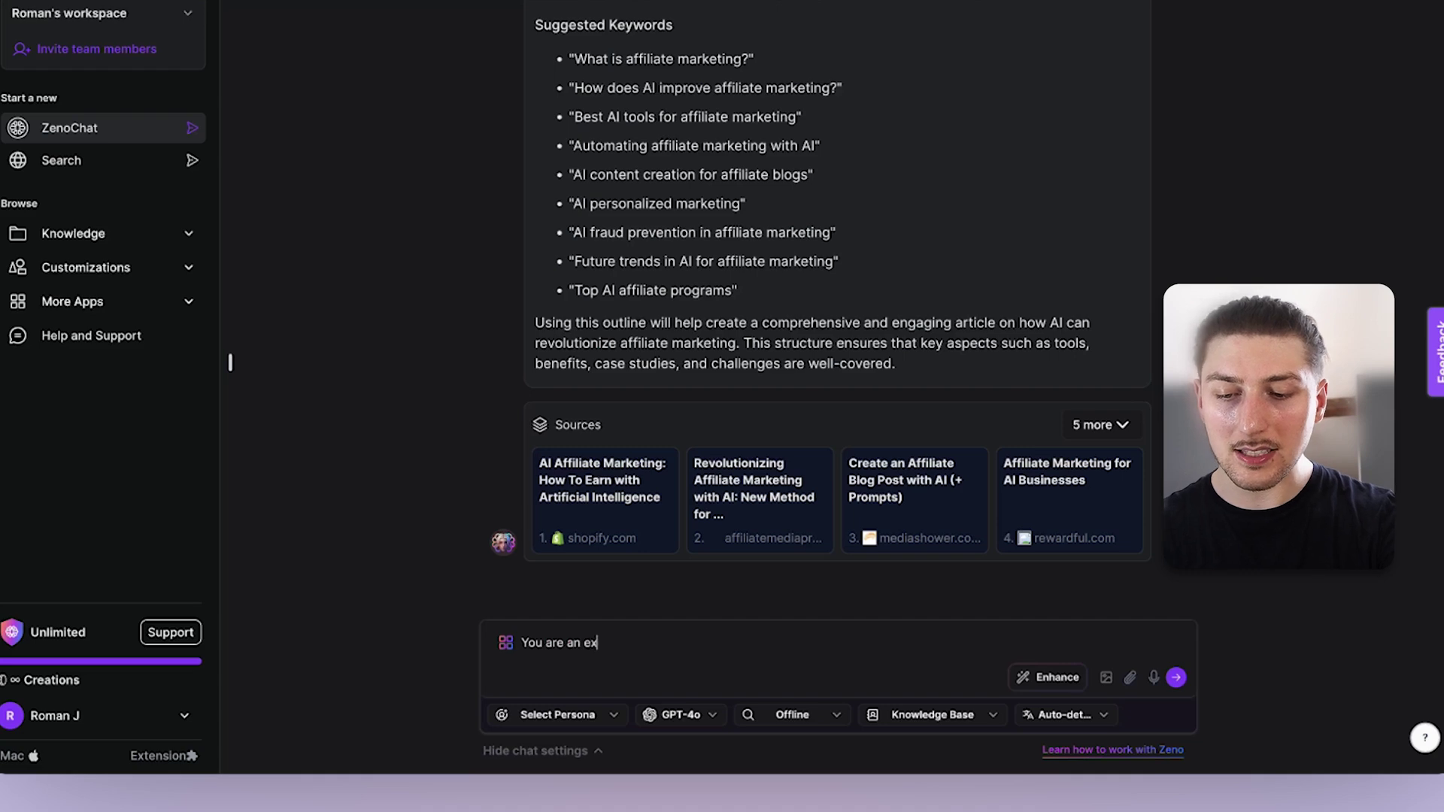
text(pert SEO blog writter, flesh this out to cr)
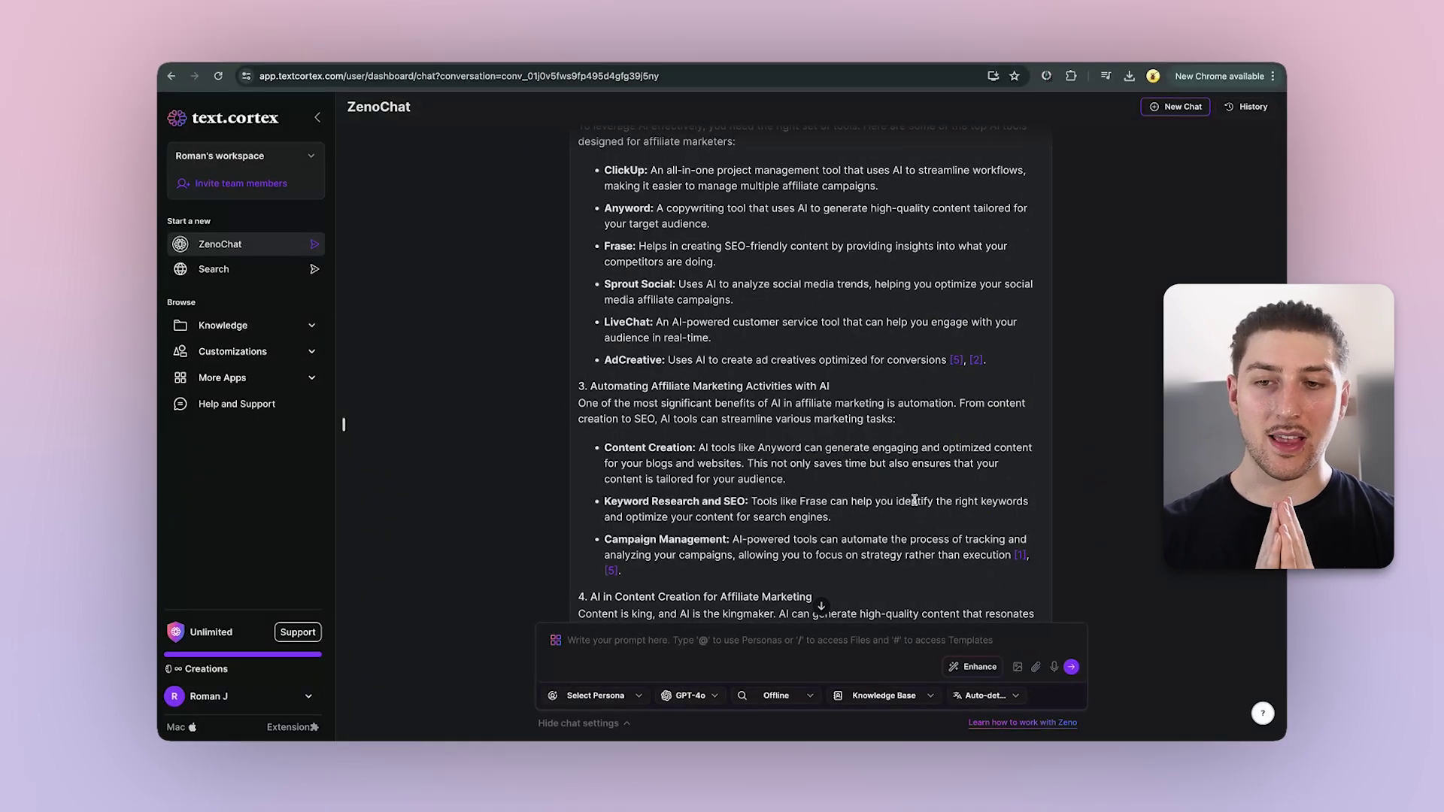
scroll(914, 500, up, 8)
scroll(914, 500, up, 3)
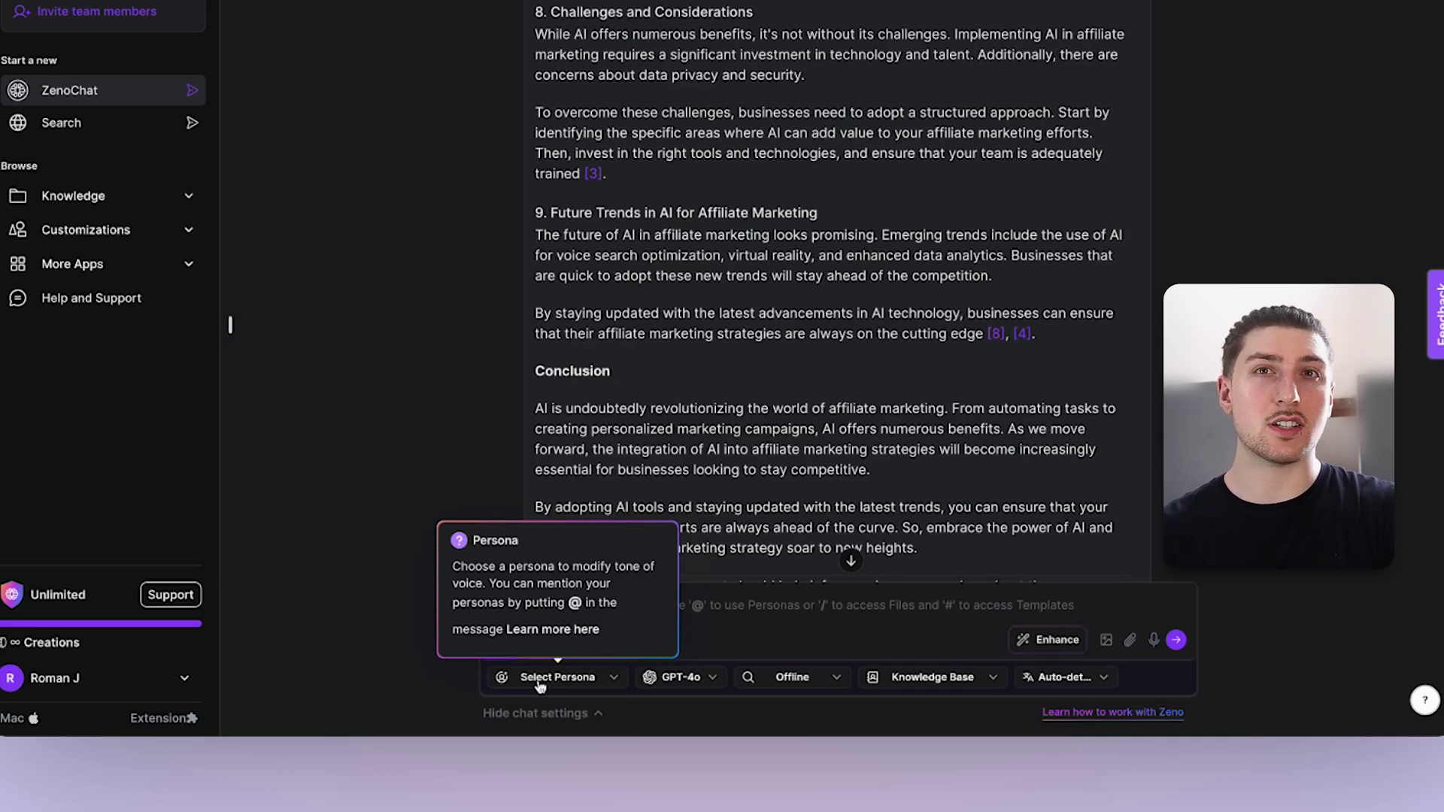
Create persona 'Marketing guy' in Blogging, with the fun-blogger description also pasted as background.
click(556, 677)
click(559, 456)
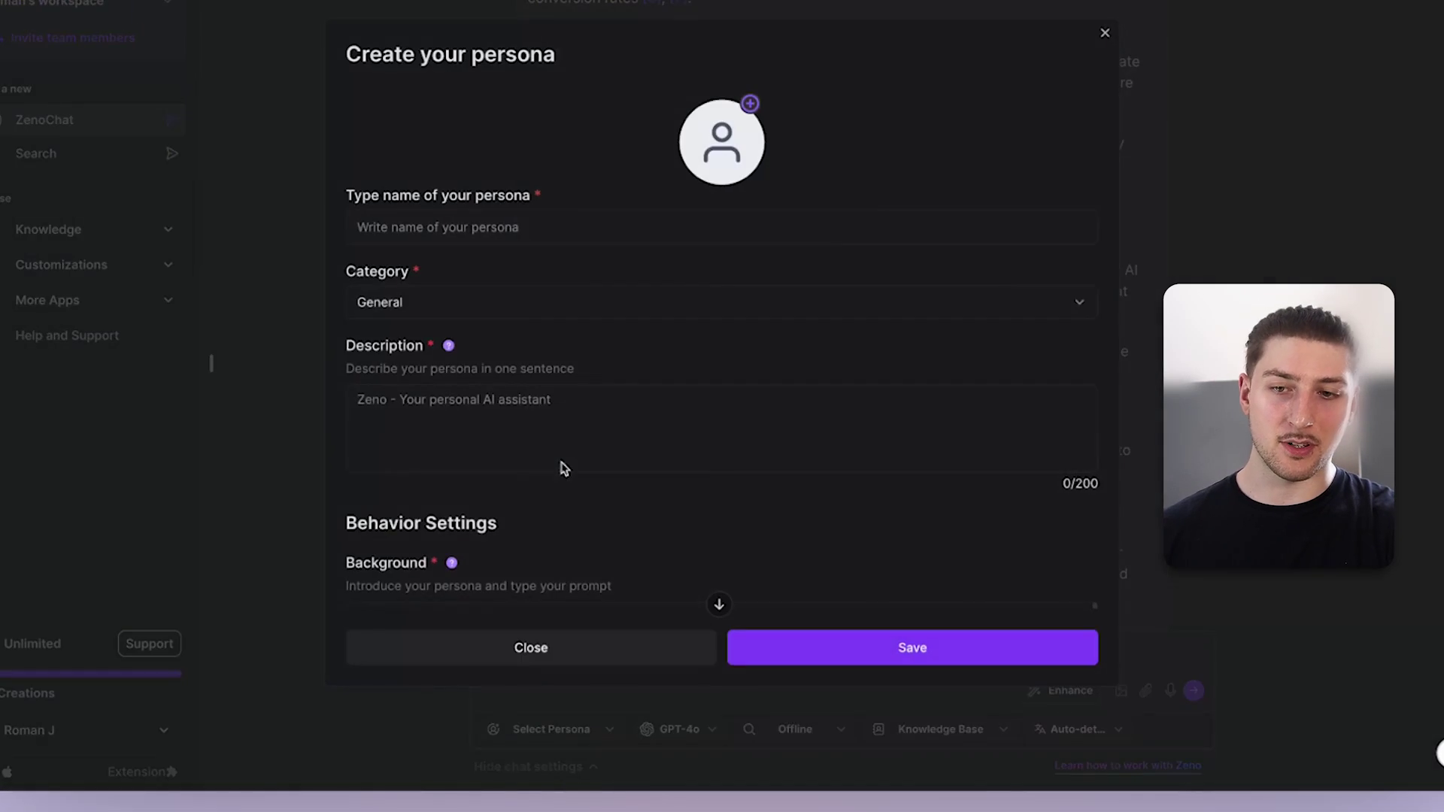
click(435, 221)
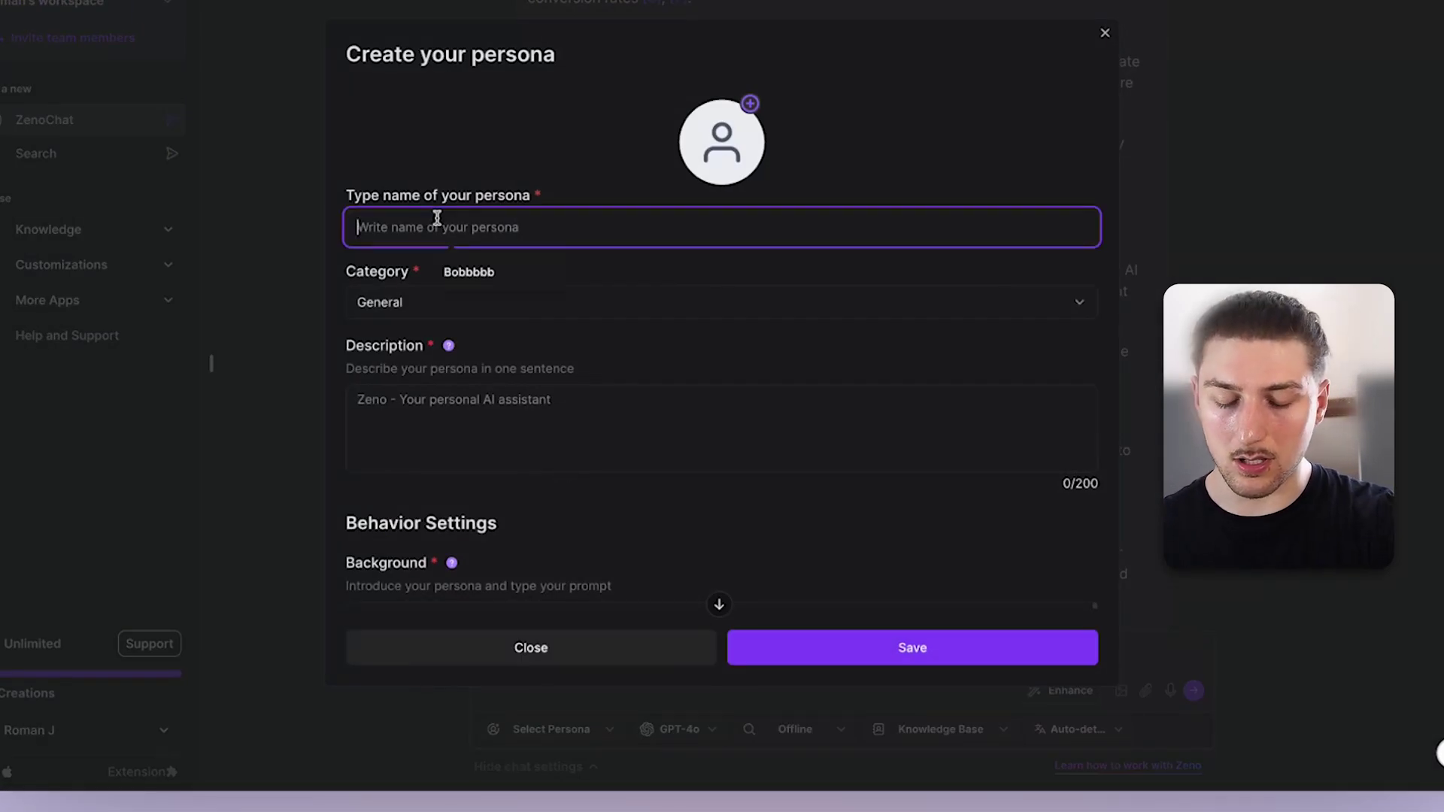
text(Marketin)
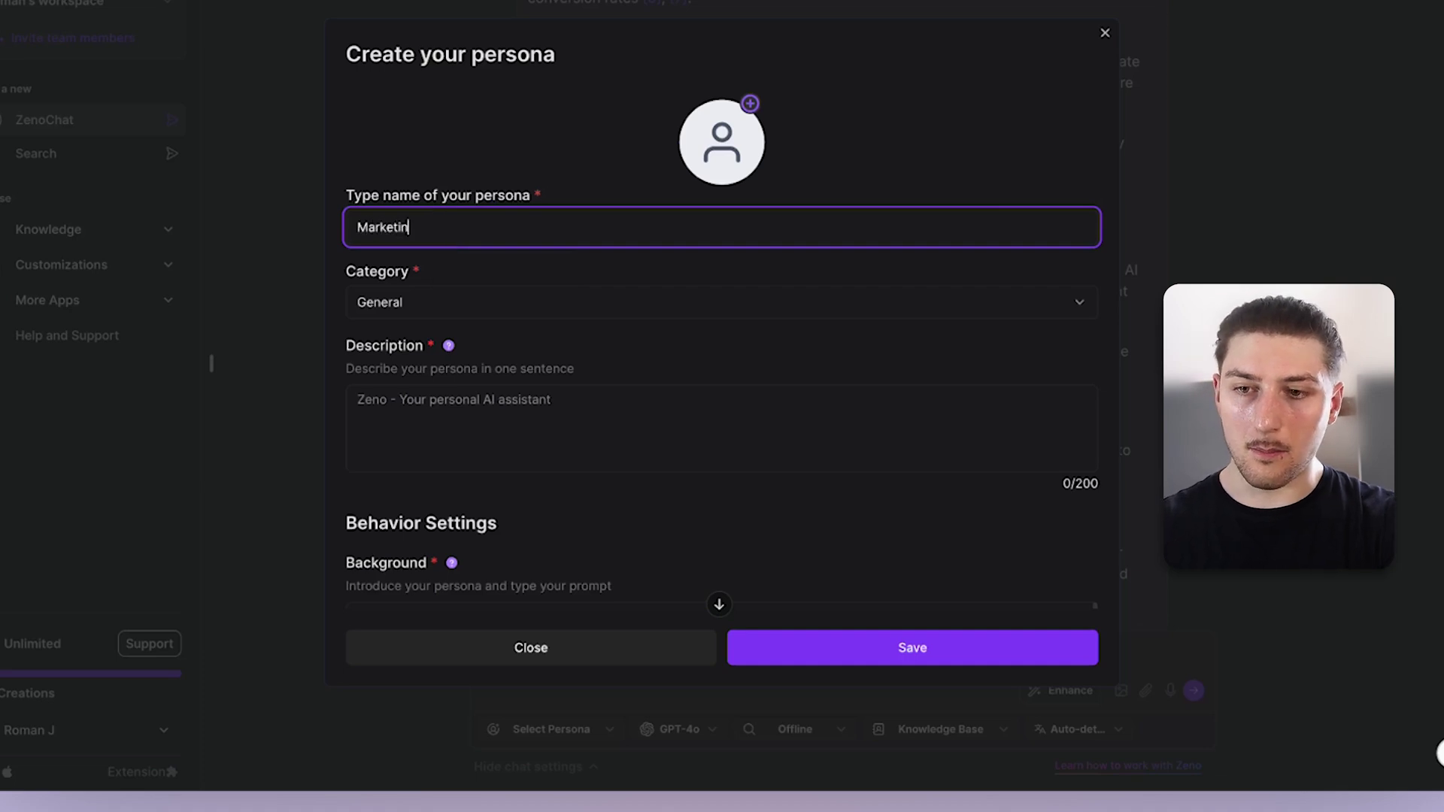
text(y)
click(456, 301)
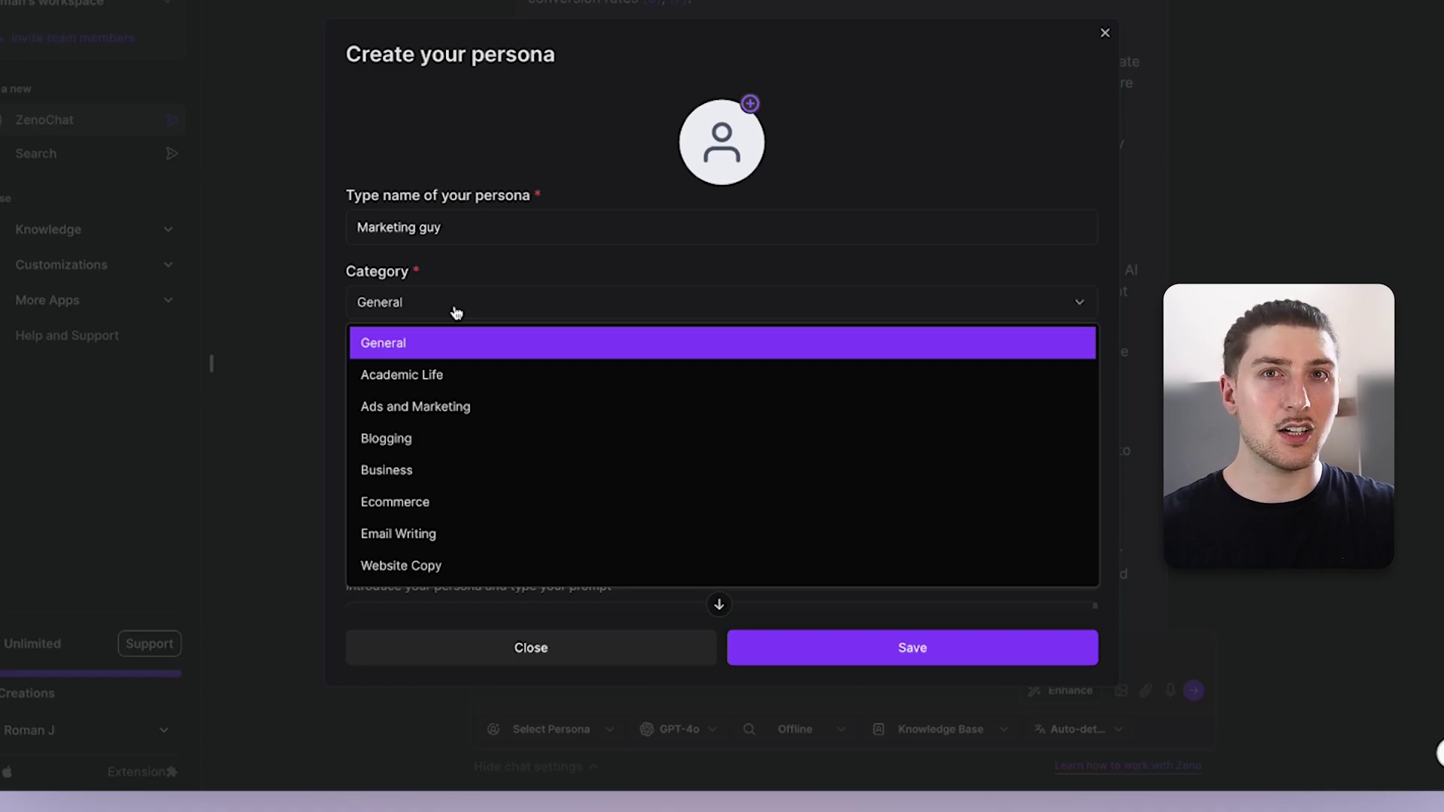
click(474, 438)
click(526, 413)
text(This is a persona of a fun marketing agency blogge)
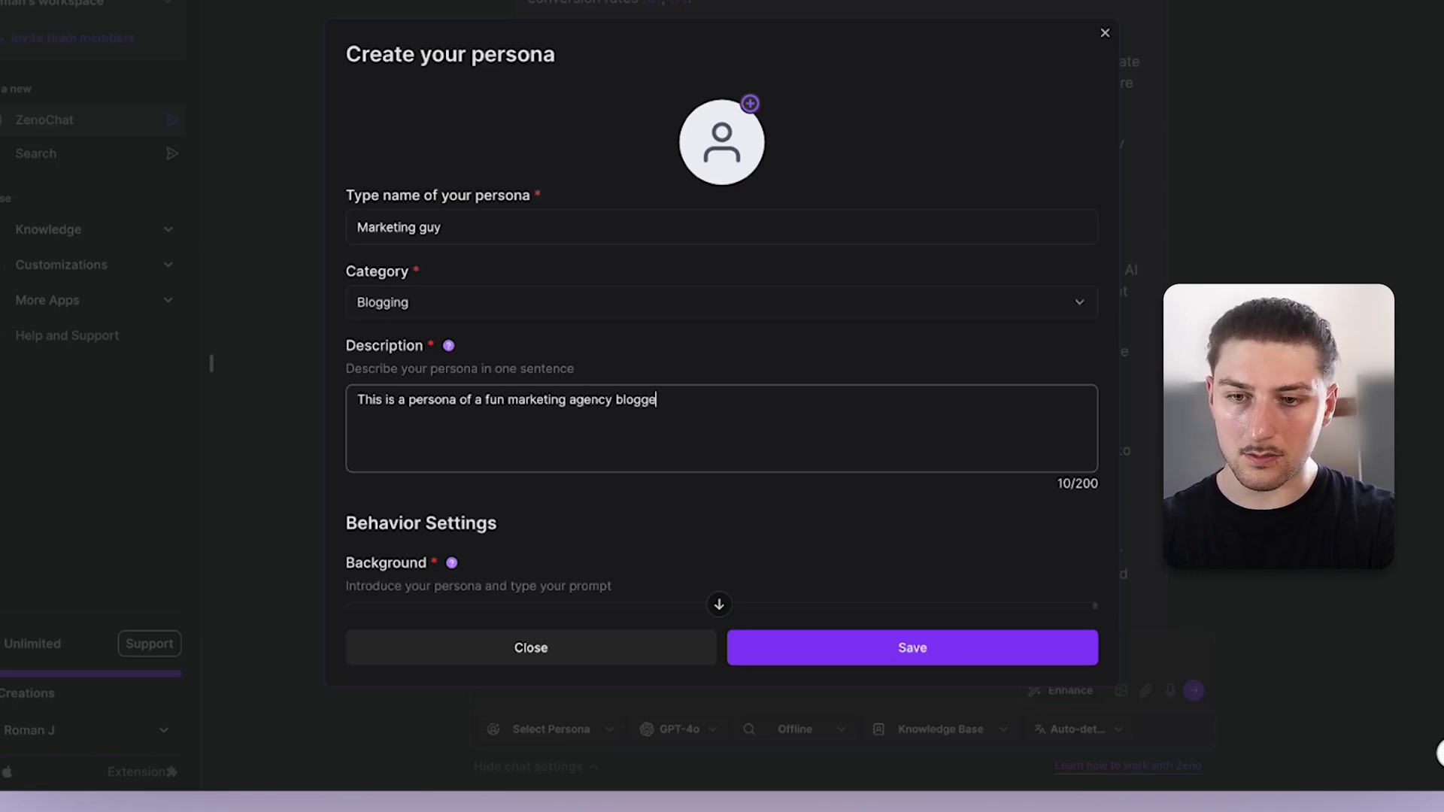
scroll(721, 428, down, 5)
click(691, 254)
text(This is a persona of a fun marketing agency blogger)
scroll(751, 300, down, 5)
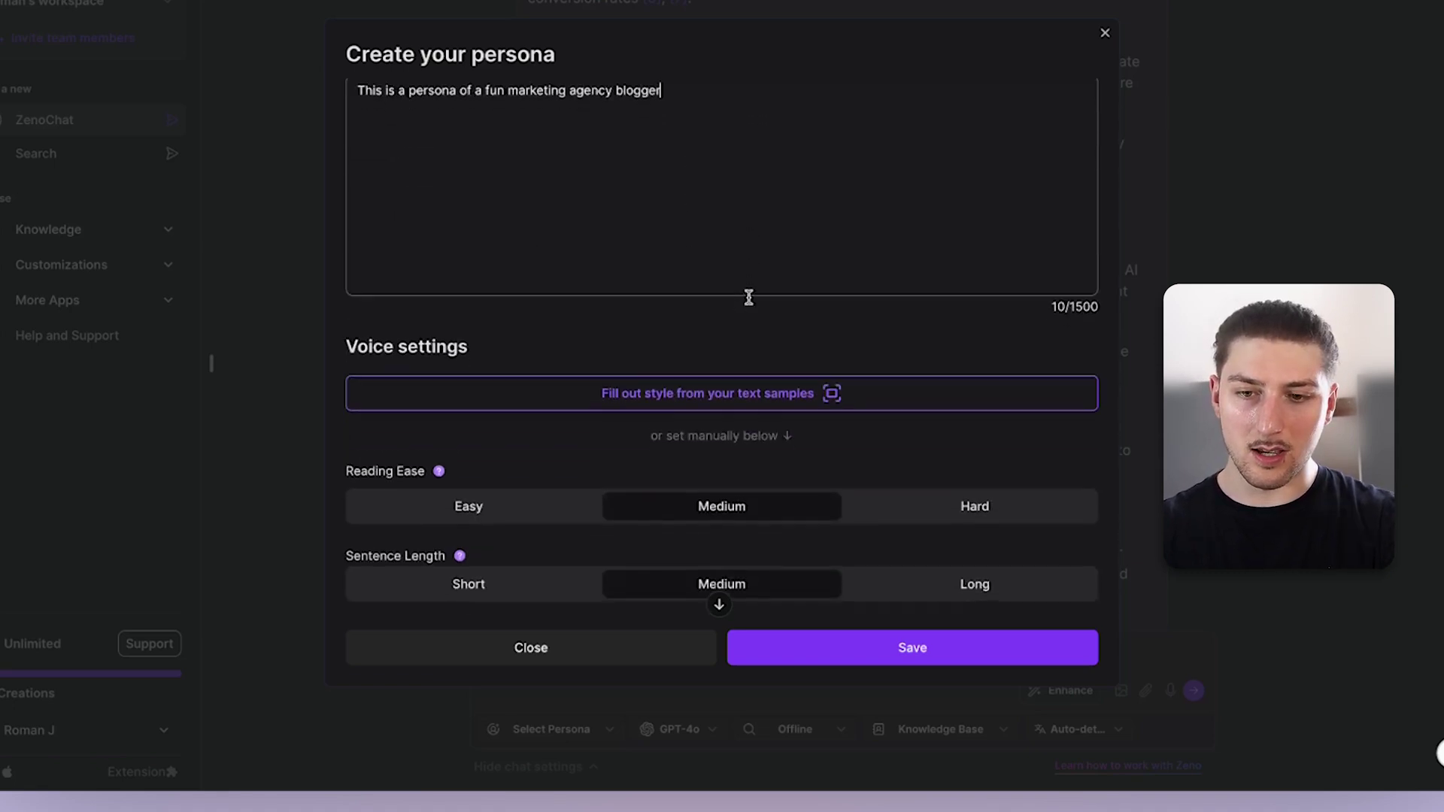
scroll(750, 300, down, 3)
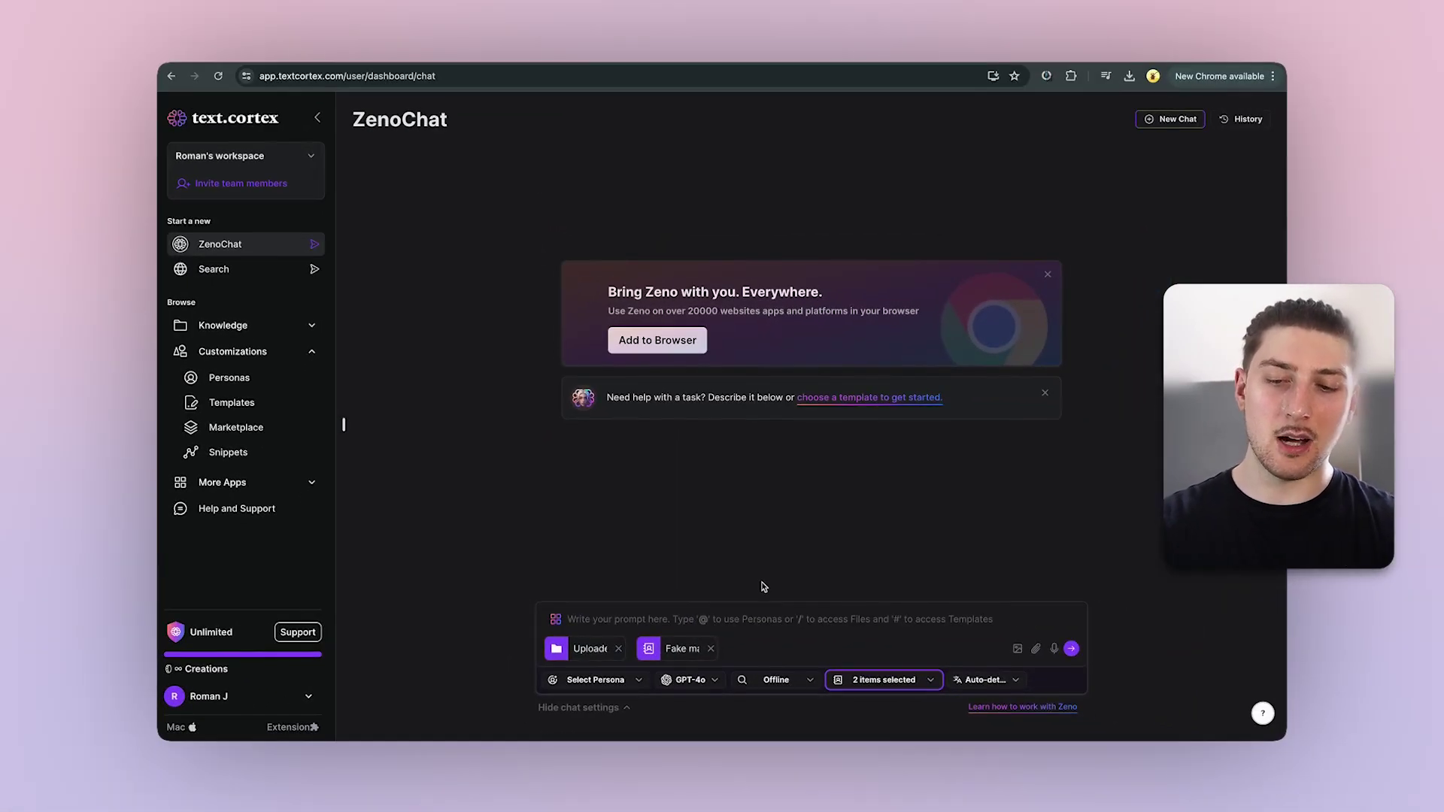
Remove both attached files and send a request for a fun marketing blogger's backstory with blog examples.
click(618, 650)
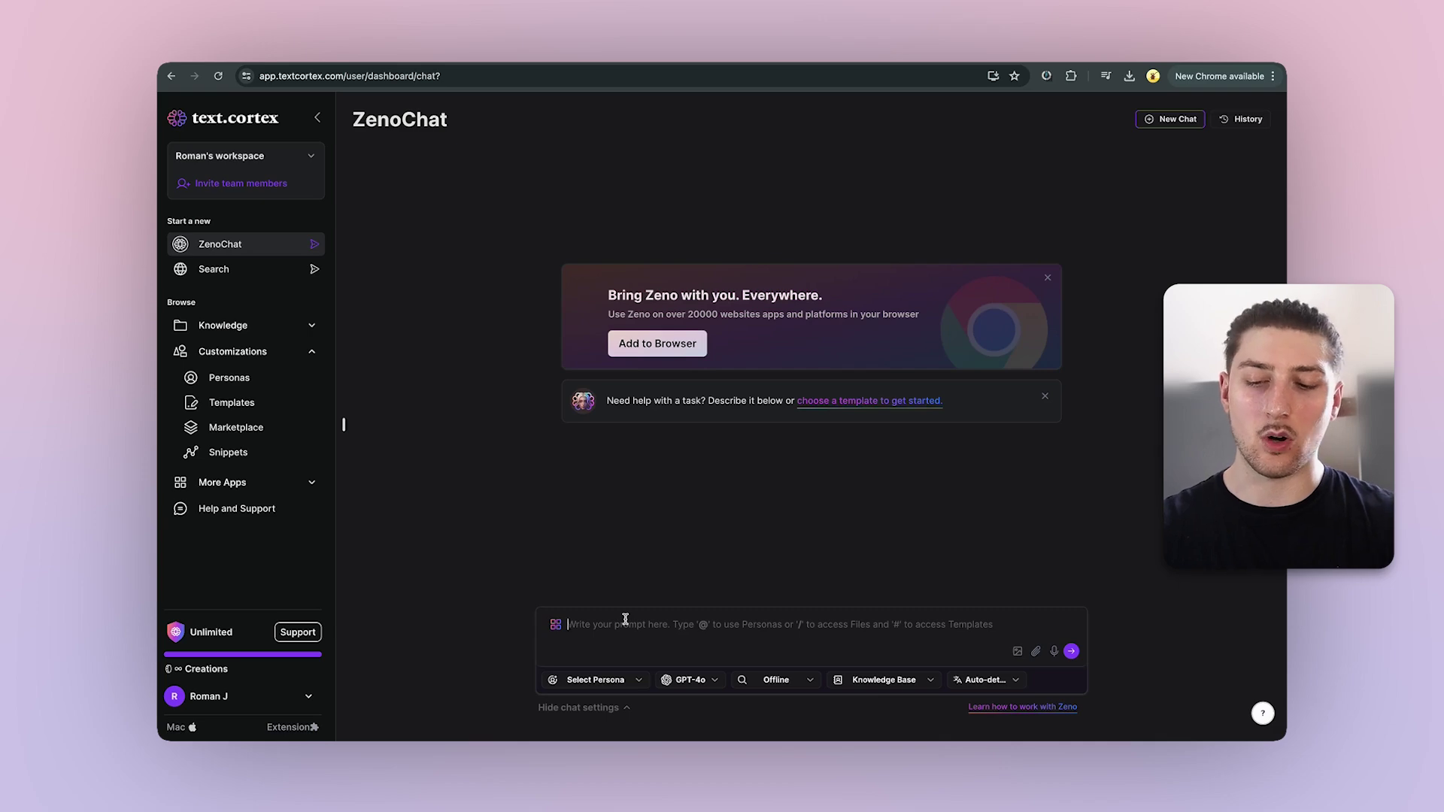
text(Create me a background sotry for a persona of a fun marketing agency blogger  Give me examples of how they would write in a blog)
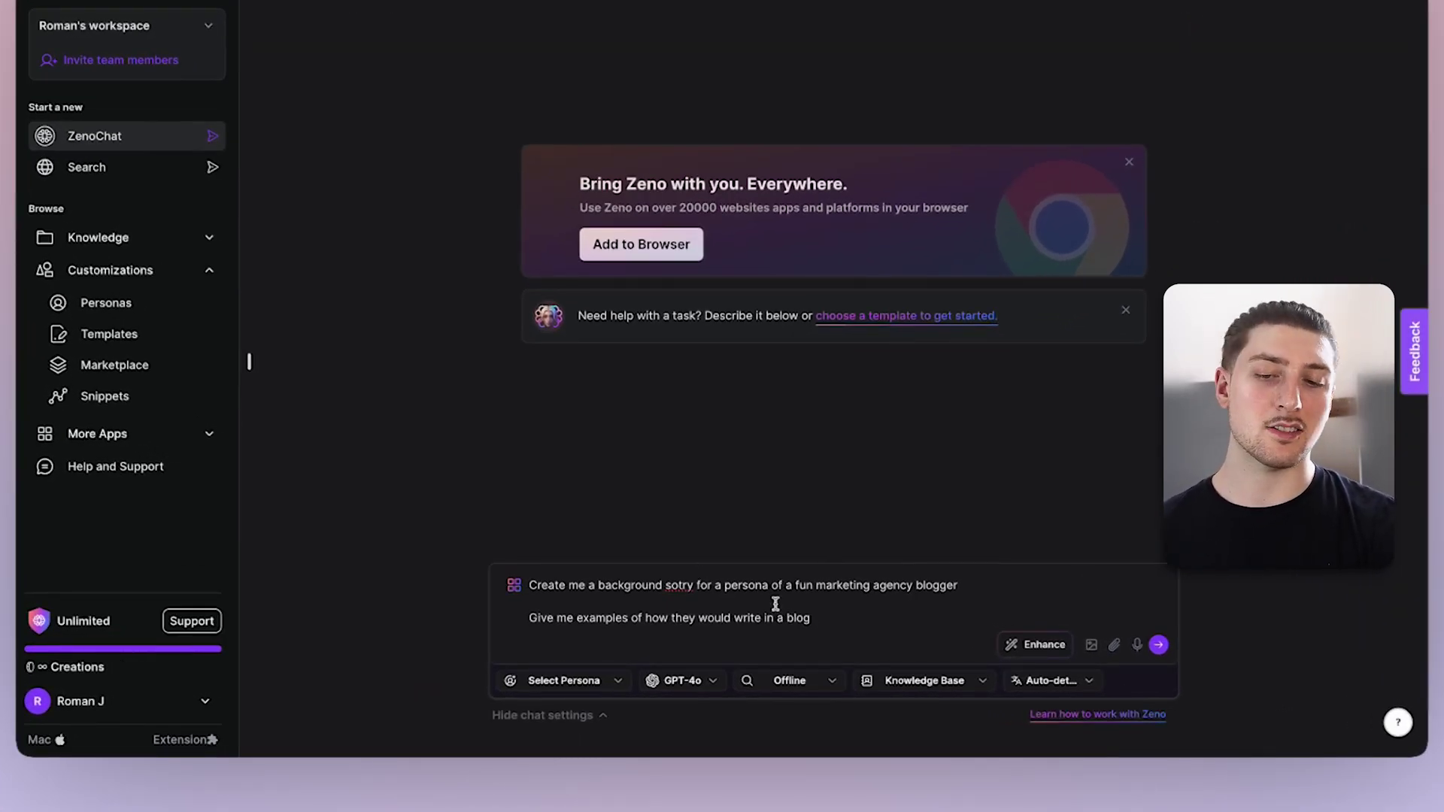
key(Return)
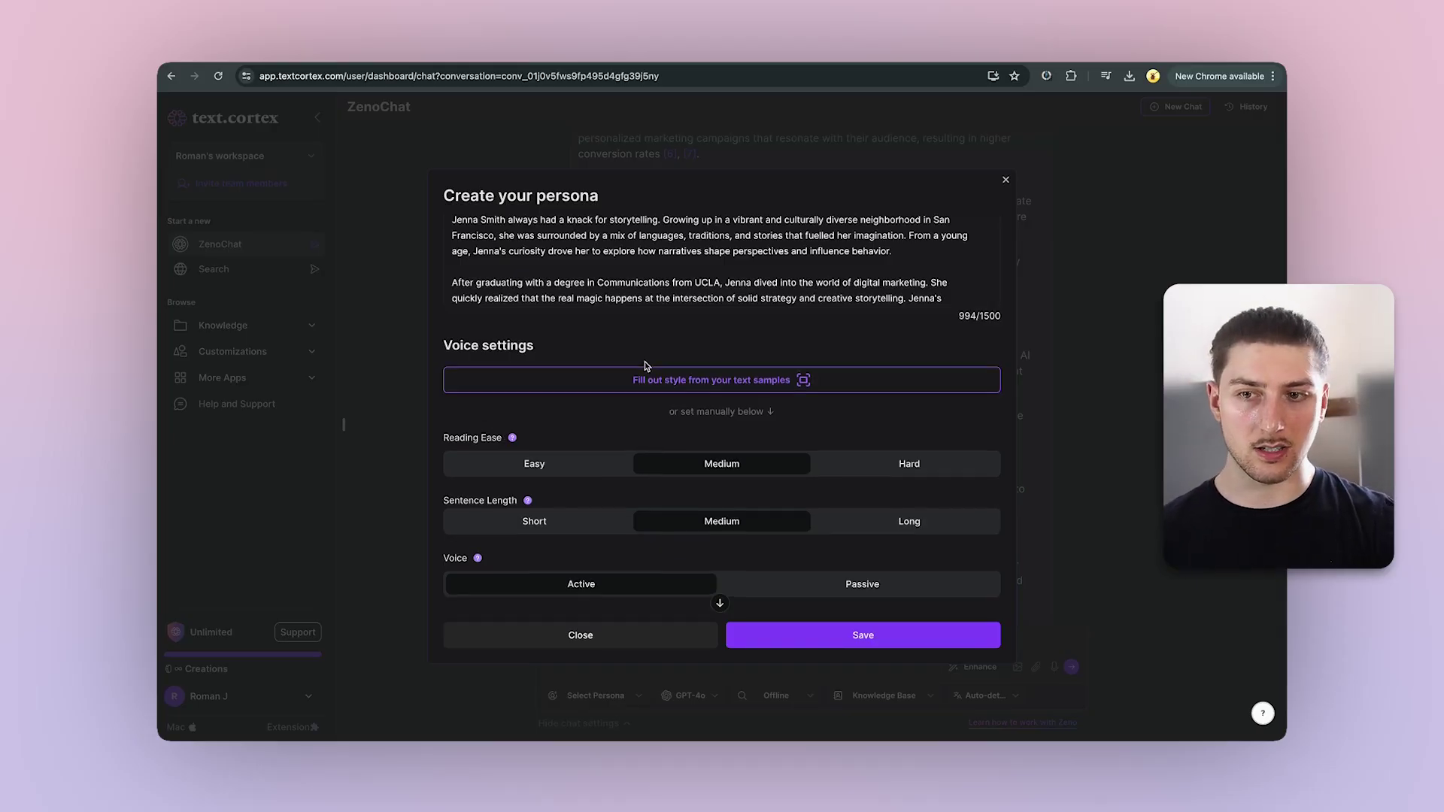
scroll(646, 428, up, 3)
scroll(645, 361, down, 3)
scroll(645, 361, down, 3)
Set the persona voice to Easy reading and Short sentences, adding the Informal tone.
click(531, 400)
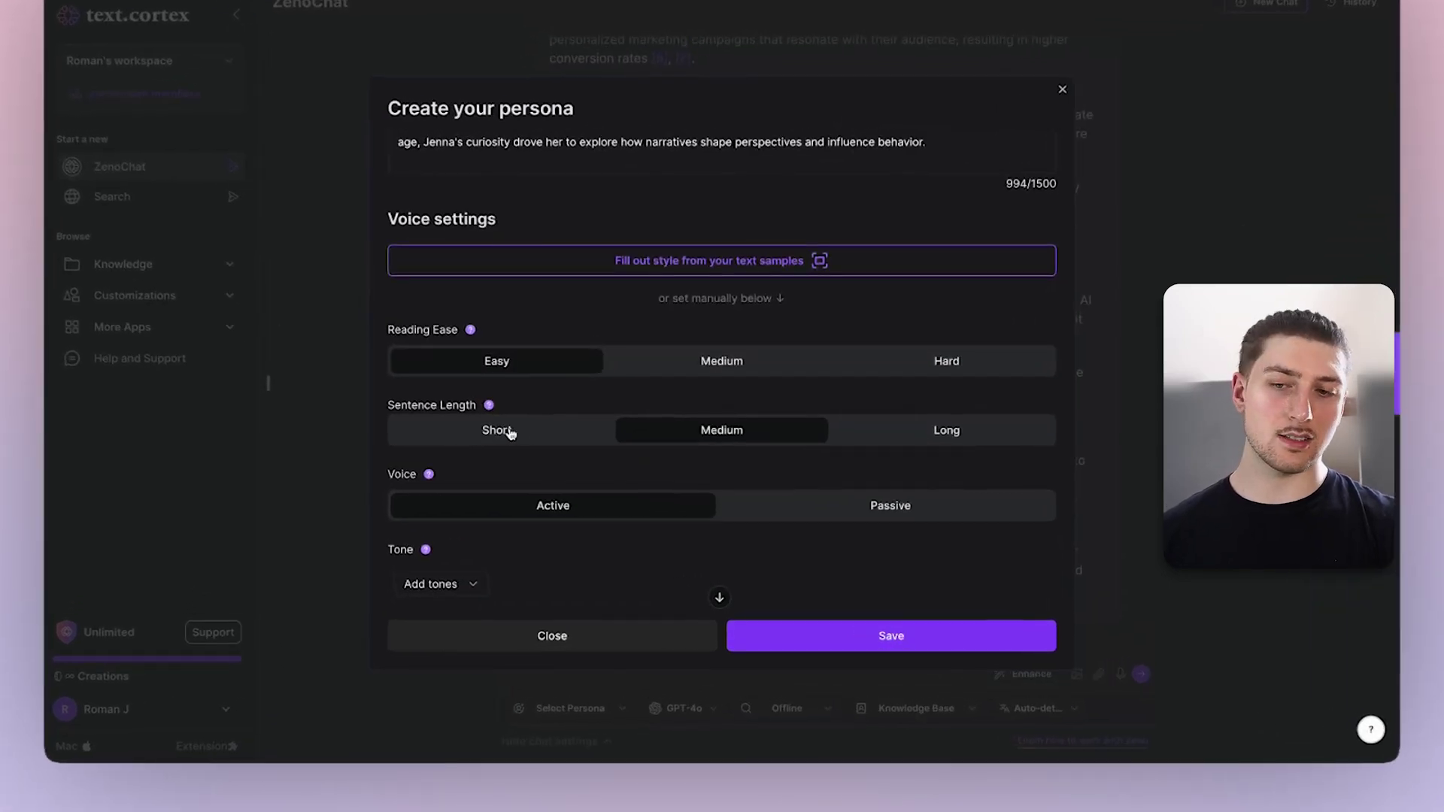
click(511, 432)
scroll(681, 474, down, 1)
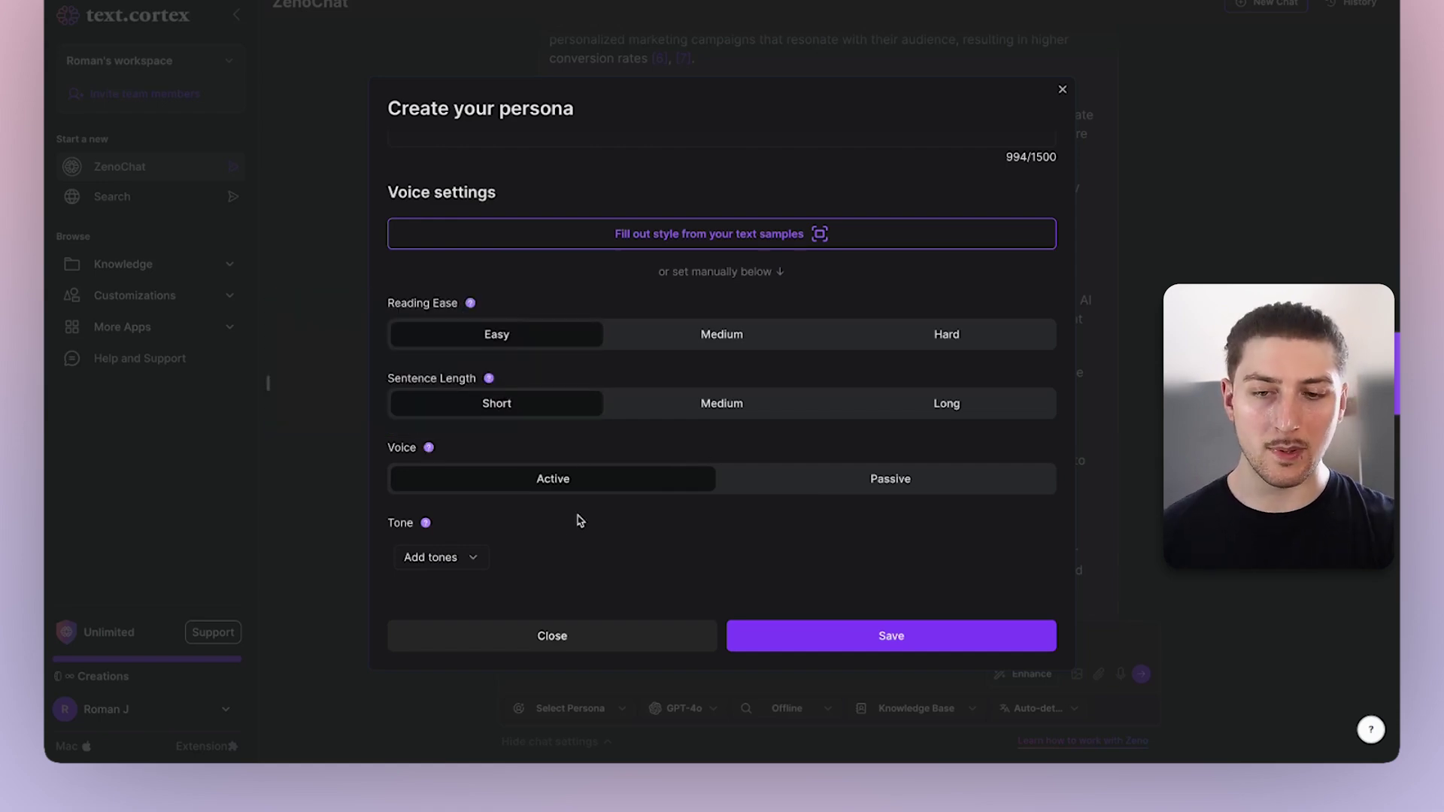
click(440, 556)
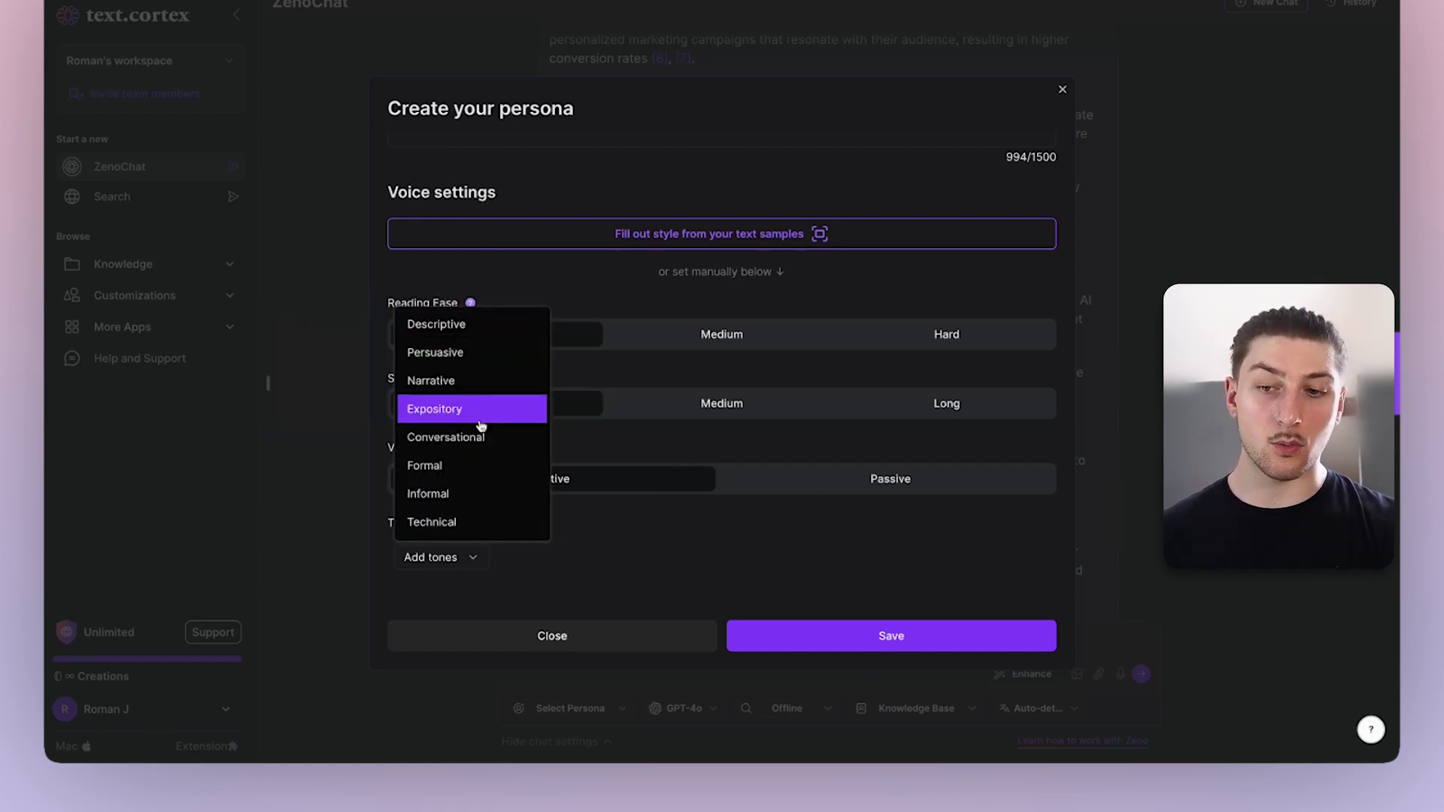
scroll(468, 440, down, 3)
click(467, 451)
scroll(565, 440, down, 3)
Add the Witty, Humorous and Insightful tones and save the persona.
click(564, 452)
click(609, 556)
click(632, 519)
click(701, 556)
scroll(722, 430, down, 3)
click(717, 496)
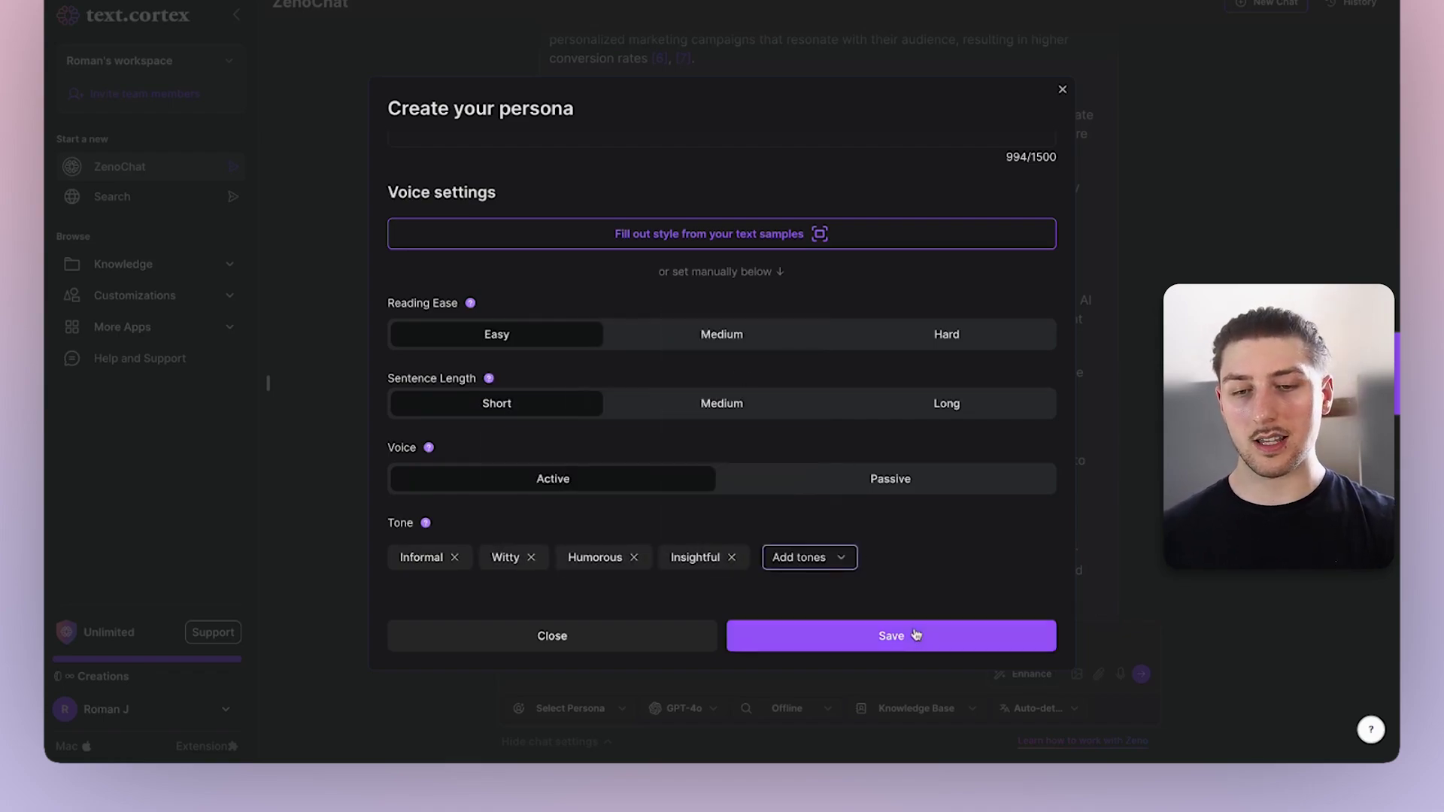
click(889, 636)
scroll(948, 533, up, 5)
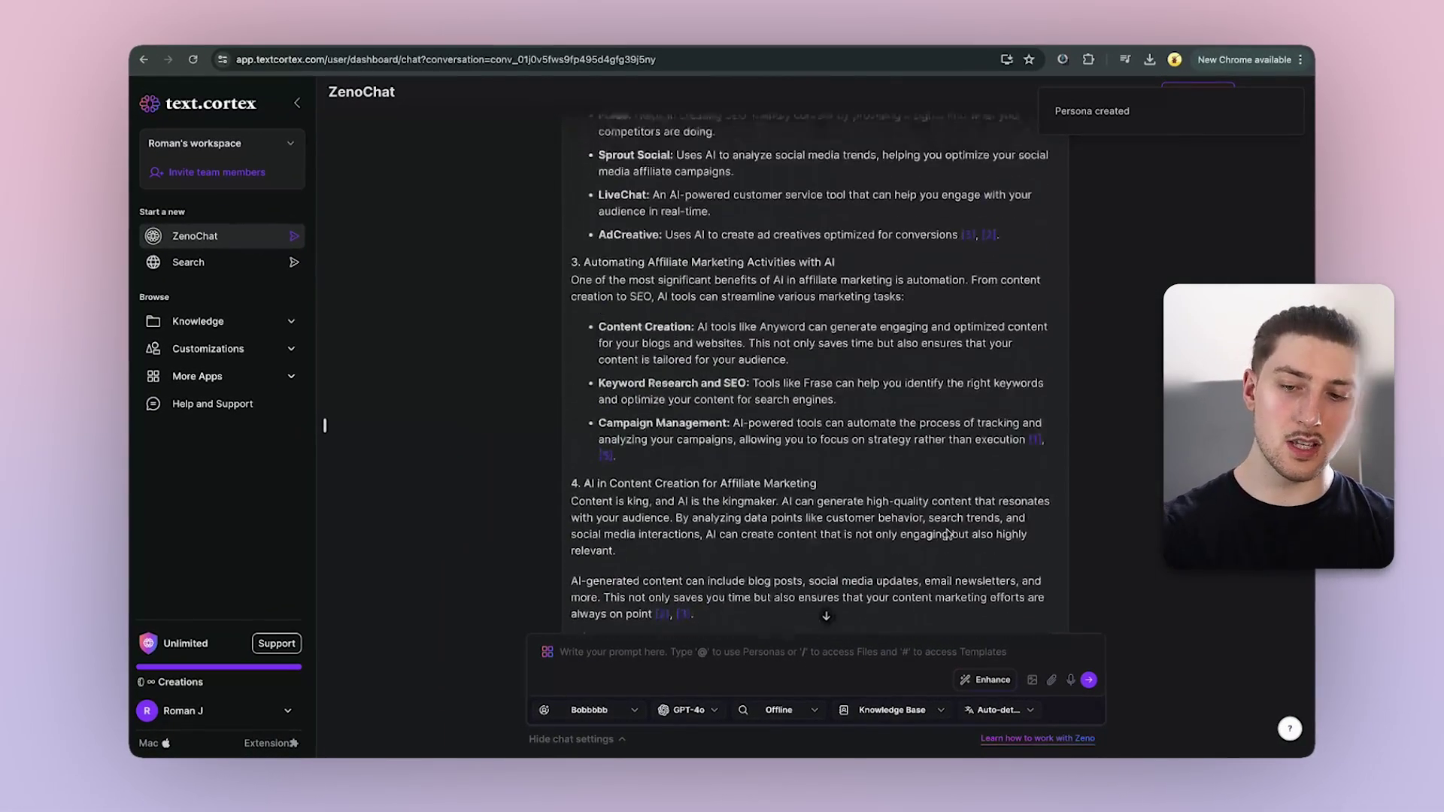
scroll(948, 532, up, 5)
scroll(948, 533, up, 5)
scroll(947, 532, up, 3)
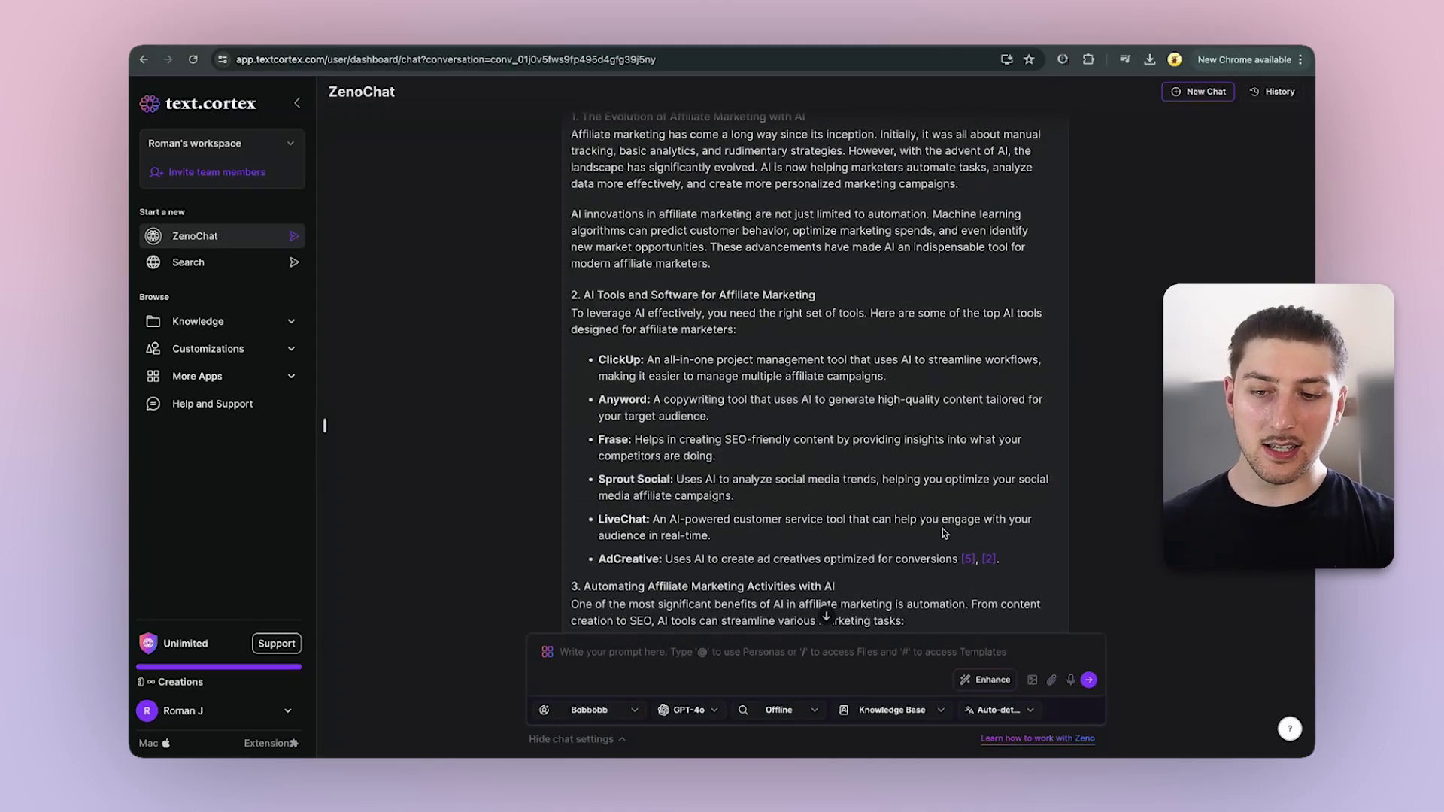
Make Marketing guy the active persona and copy the article without references.
click(589, 709)
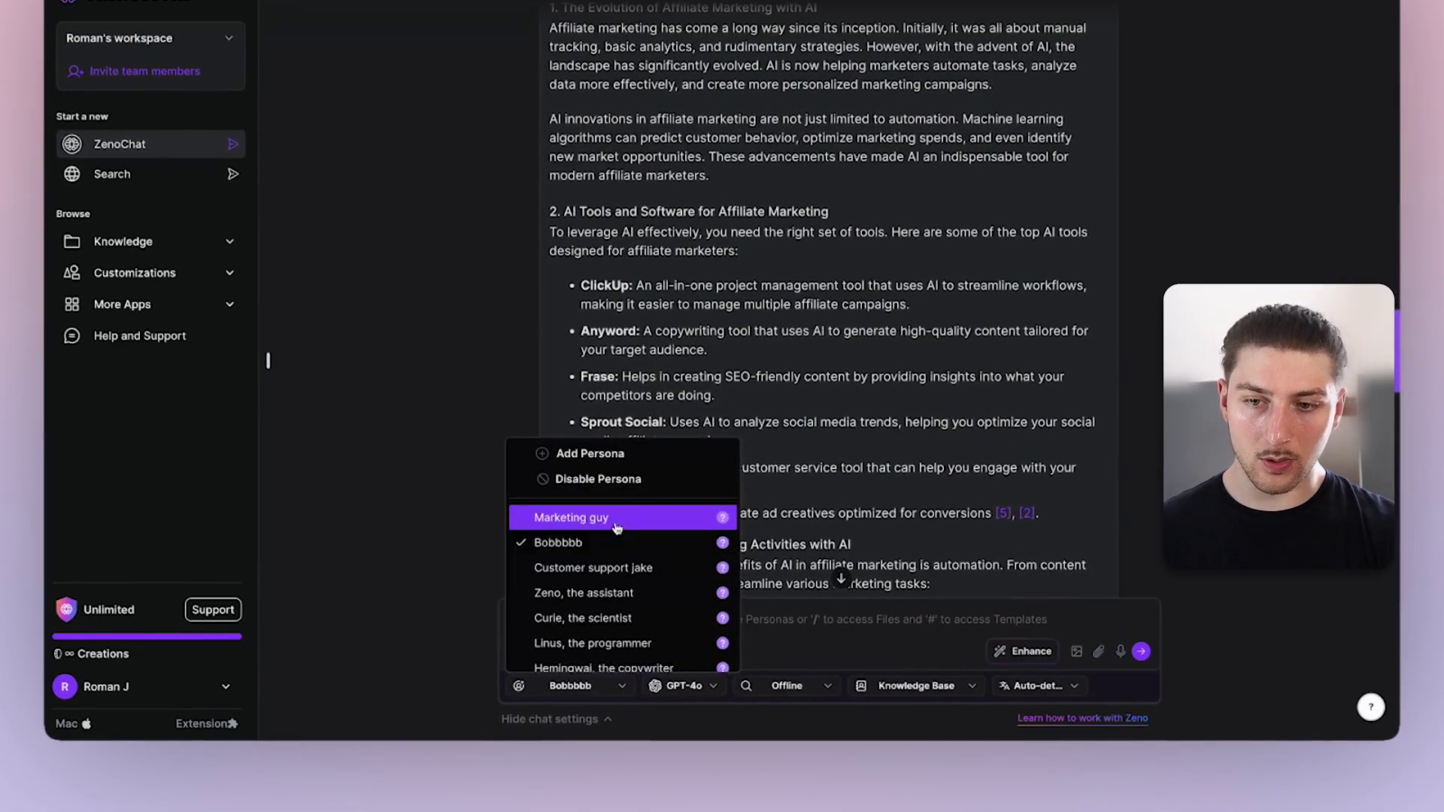
click(615, 519)
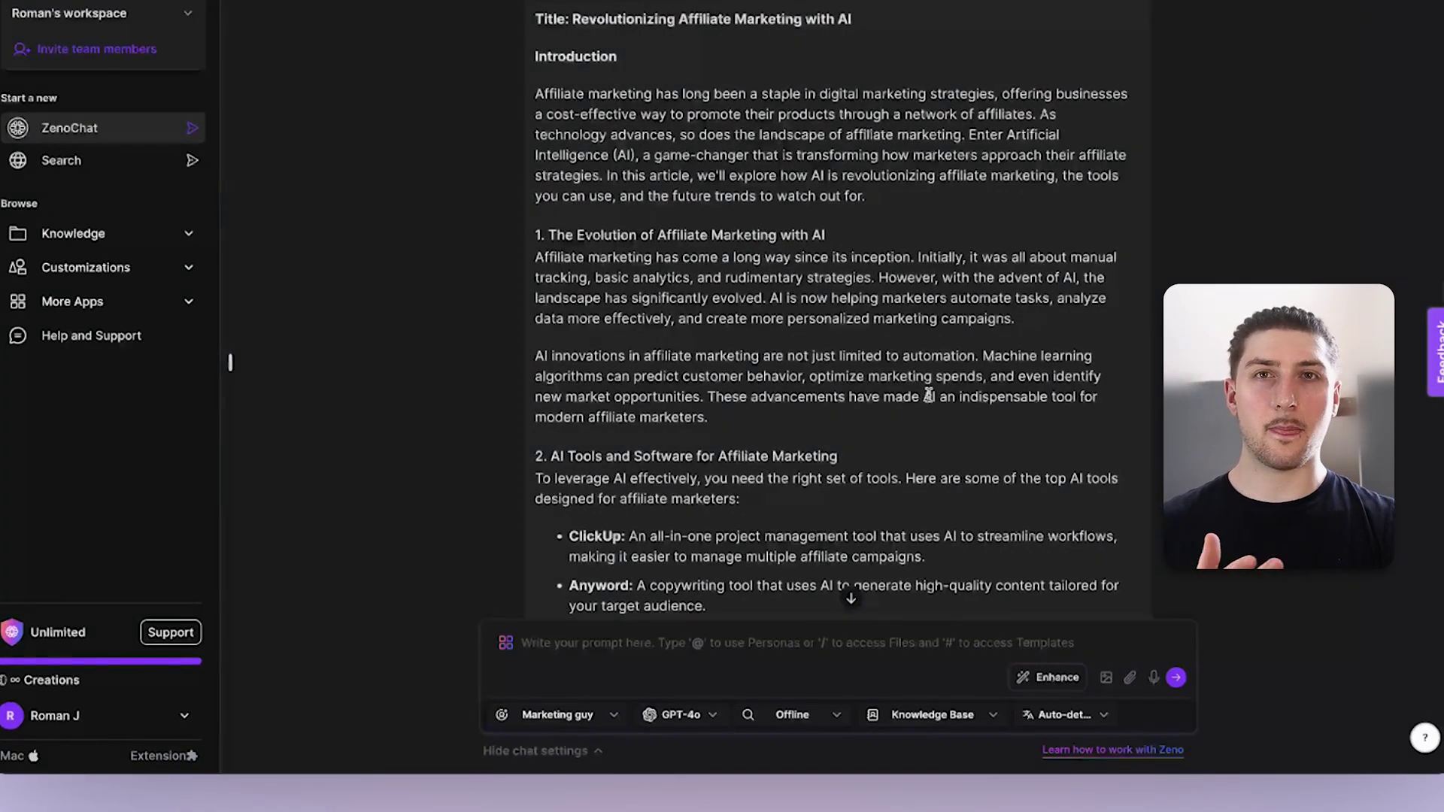
scroll(927, 396, up, 5)
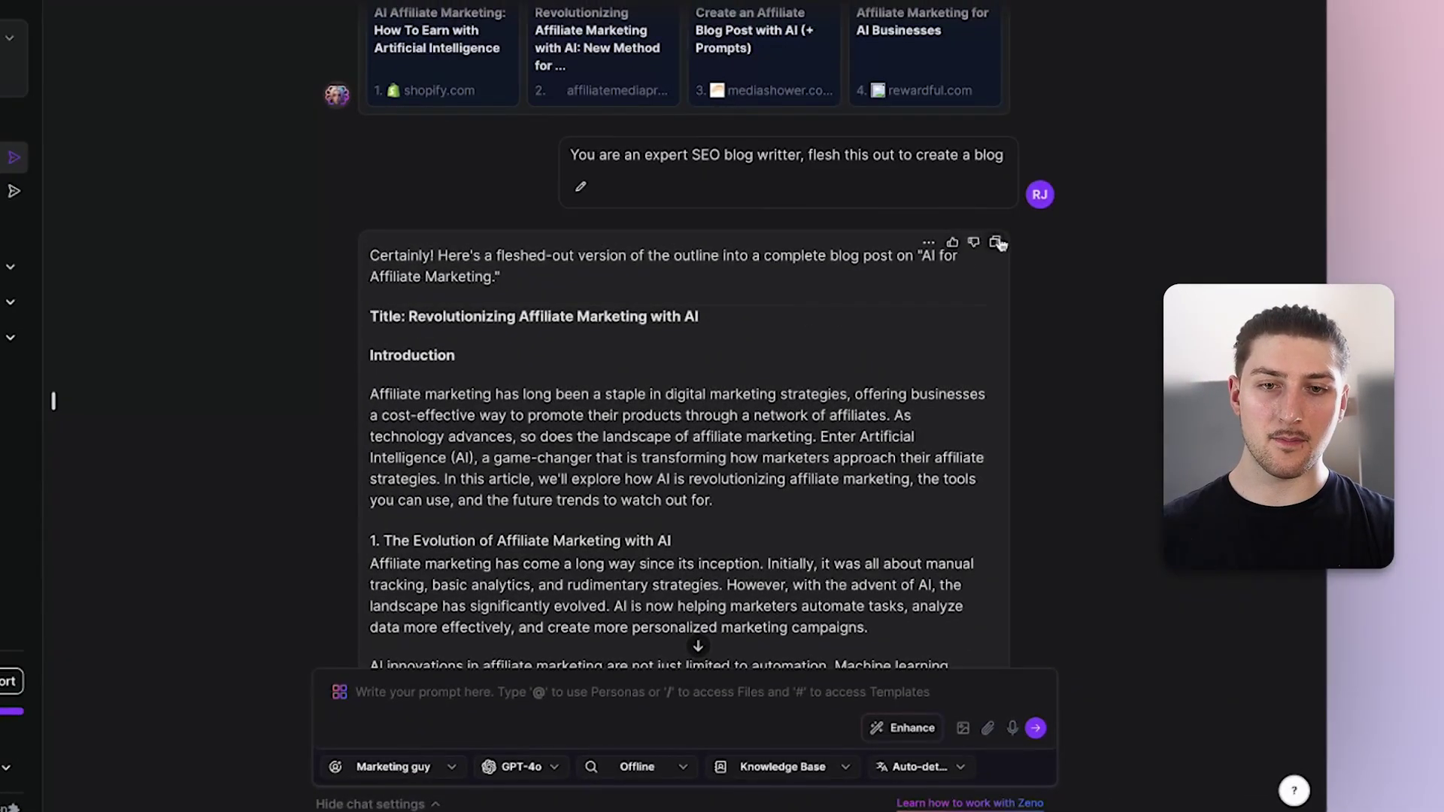
click(999, 242)
click(970, 338)
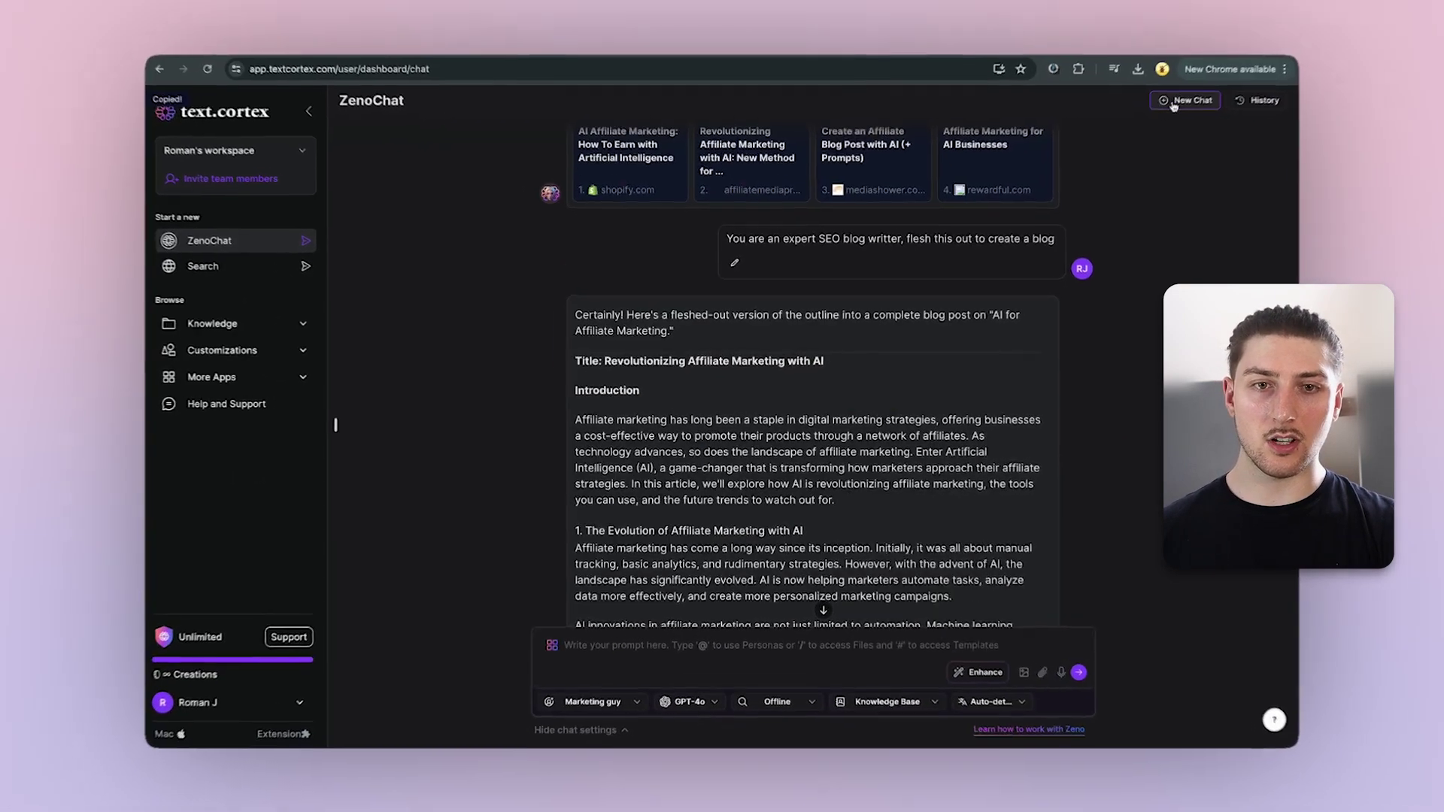
Paste the copied article into the new chat prompt and add a rewrite instruction above it.
key(super+v)
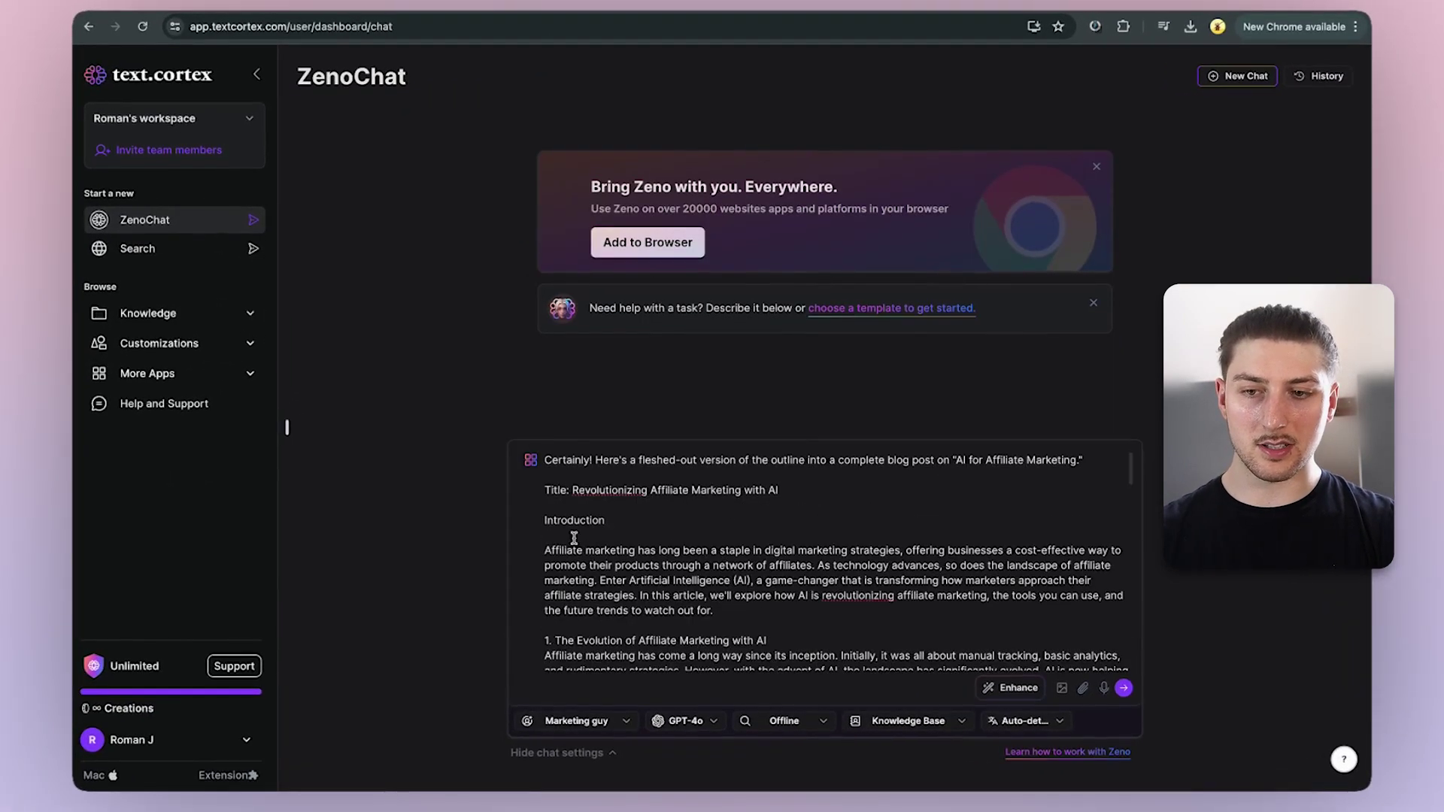
click(546, 459)
text(Rewrit)
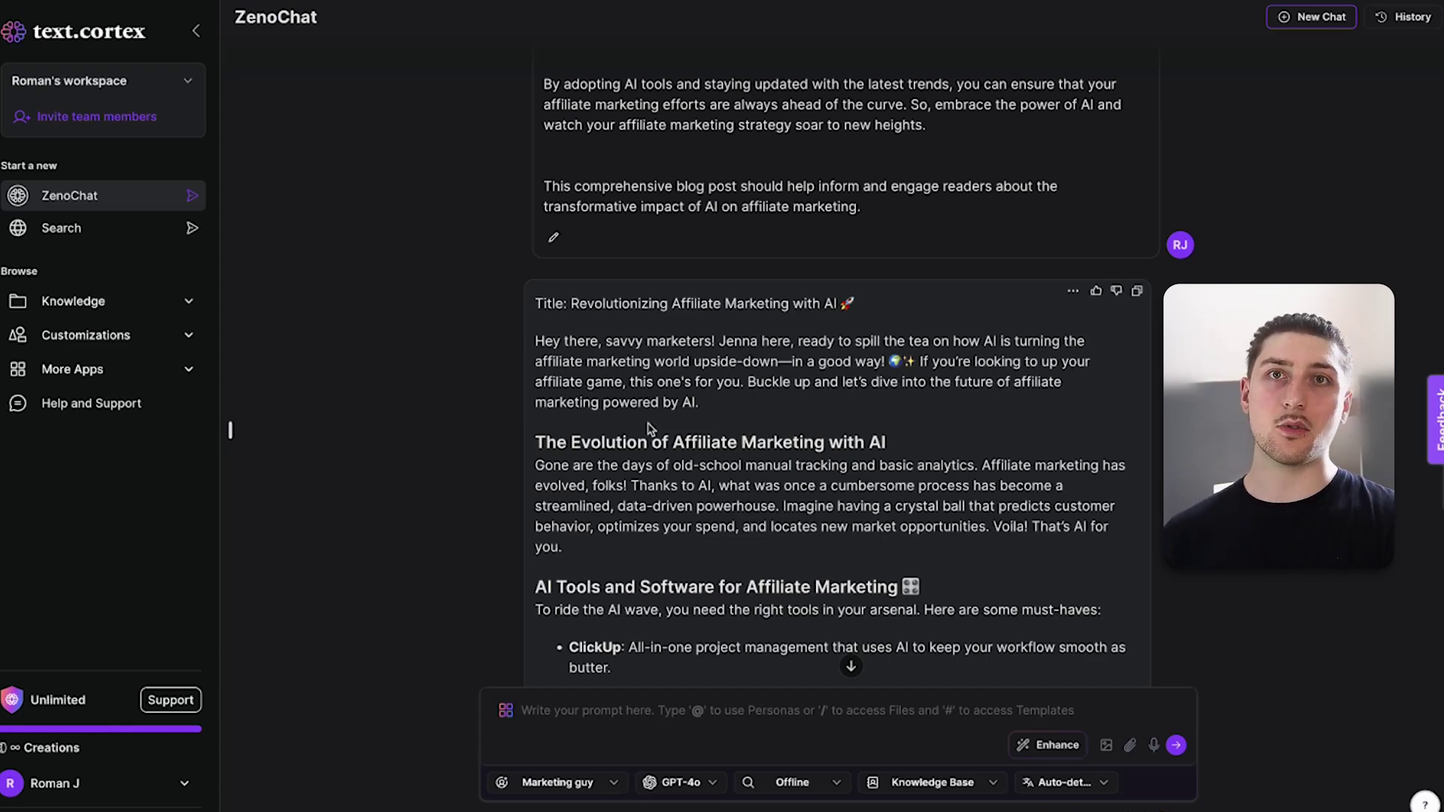
scroll(649, 426, down, 10)
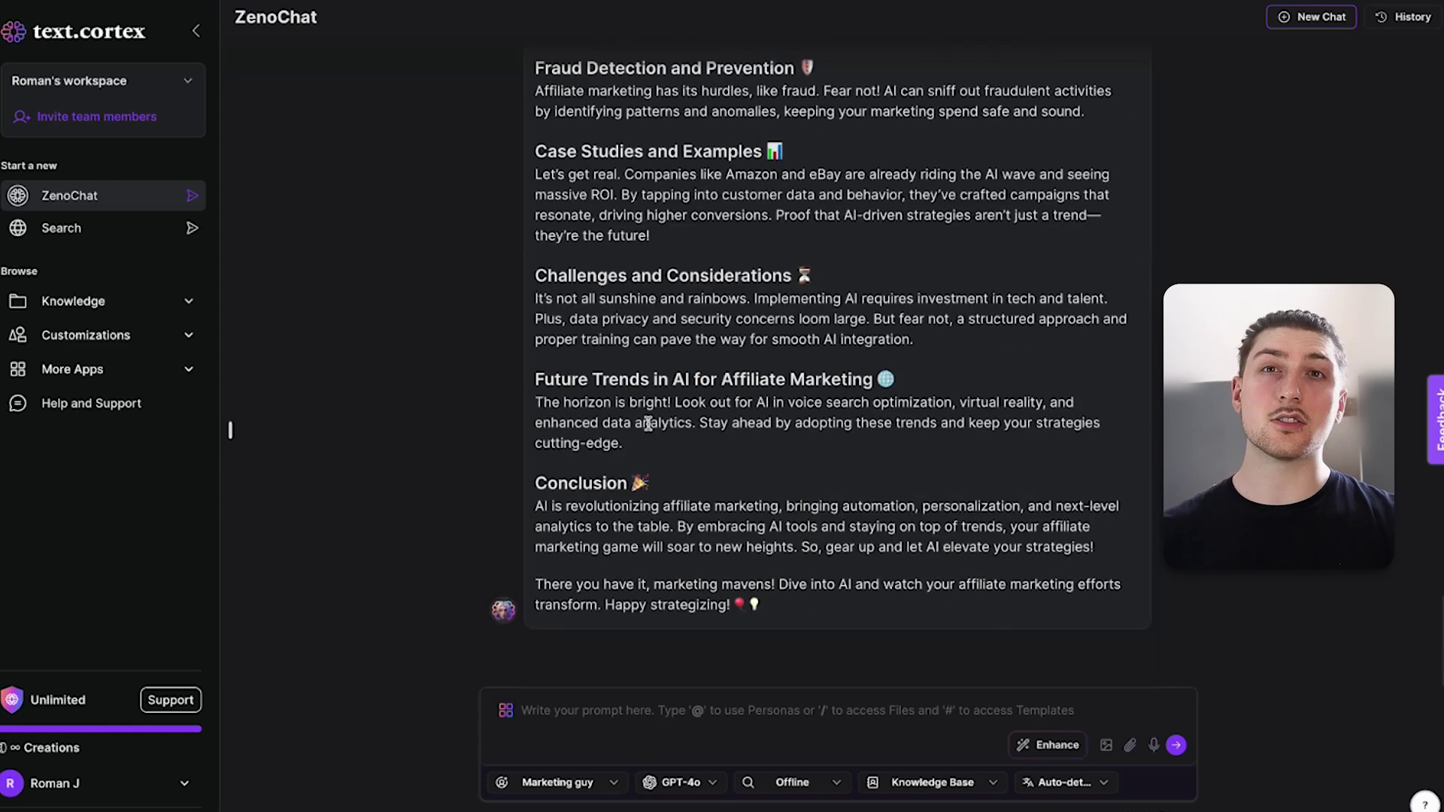